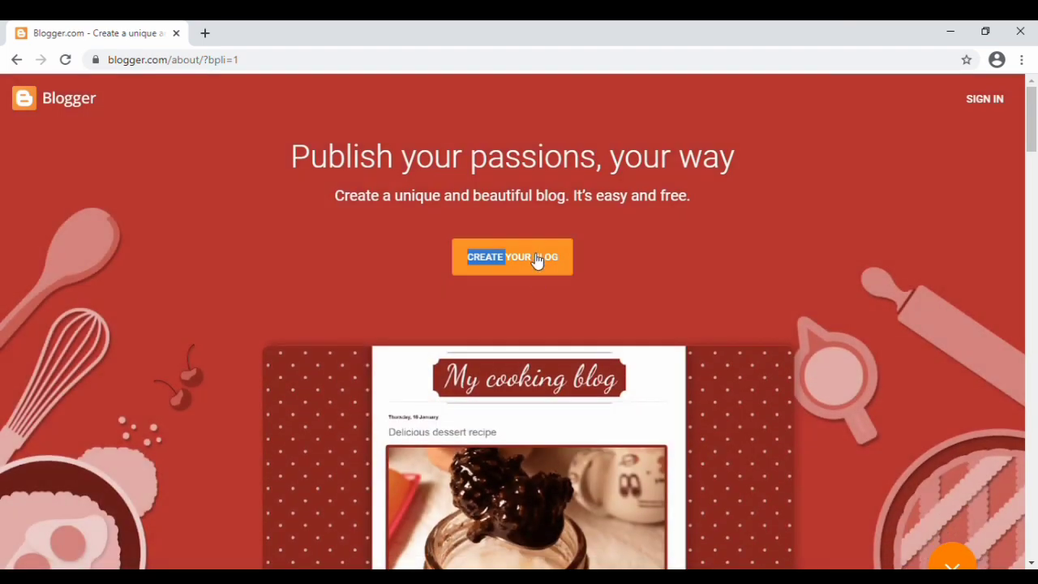
# Start creating a new blog and sign in with the Google account e-mail and password.
pyautogui.click(535, 258)
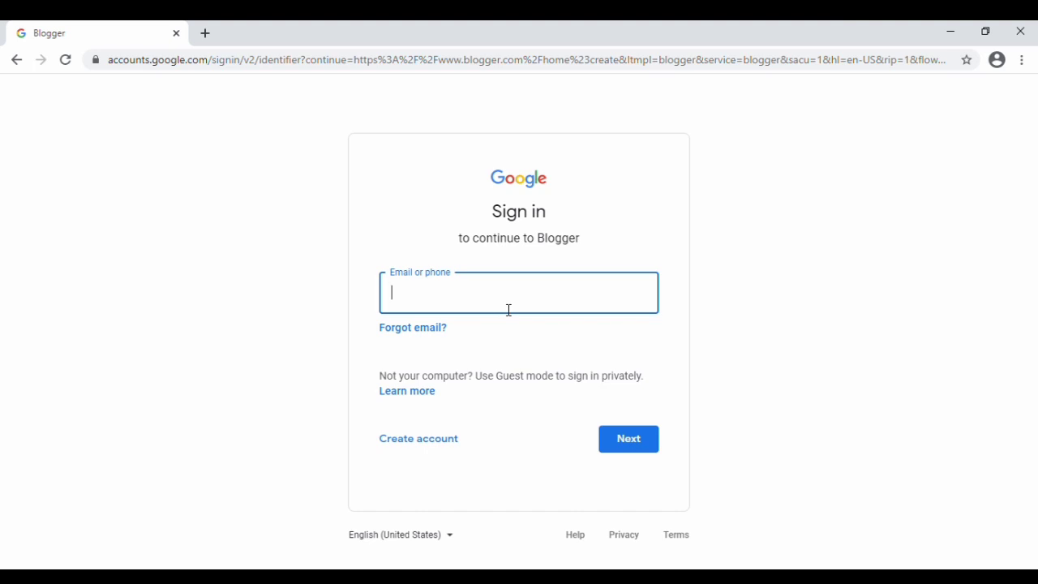
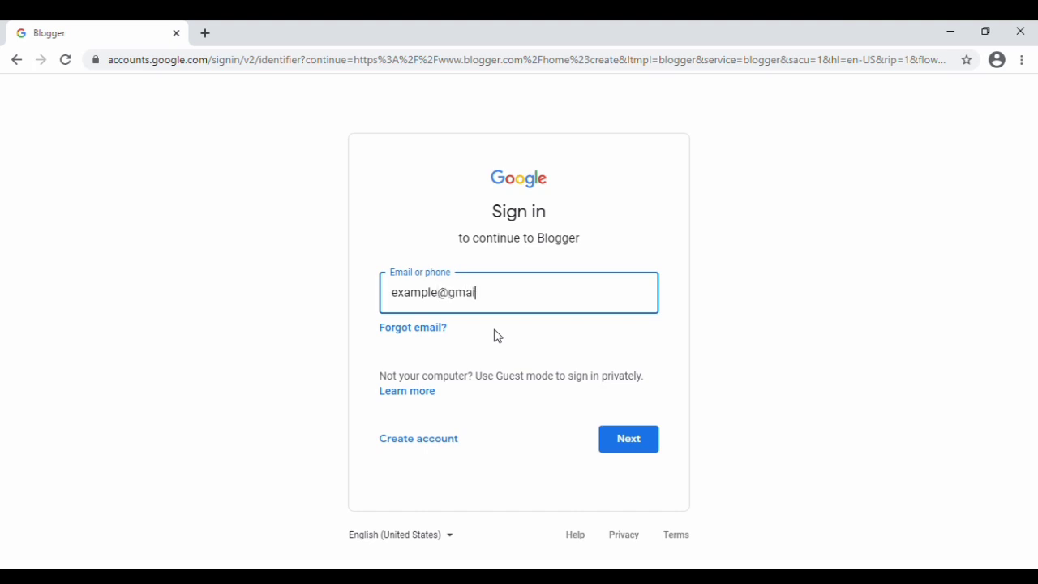
pyautogui.press('Return')
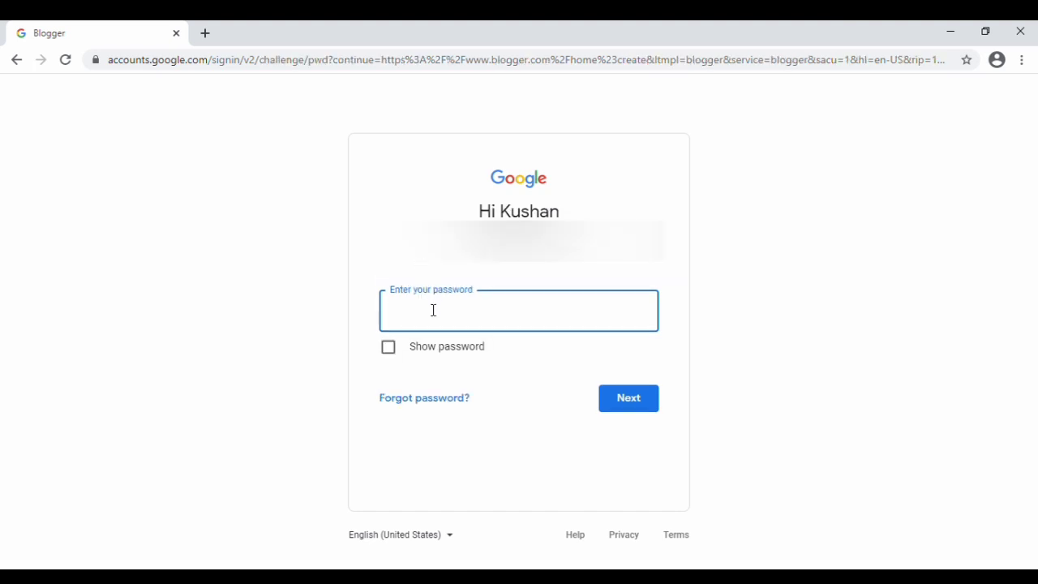
pyautogui.write('••••••••••••')
pyautogui.press('Return')
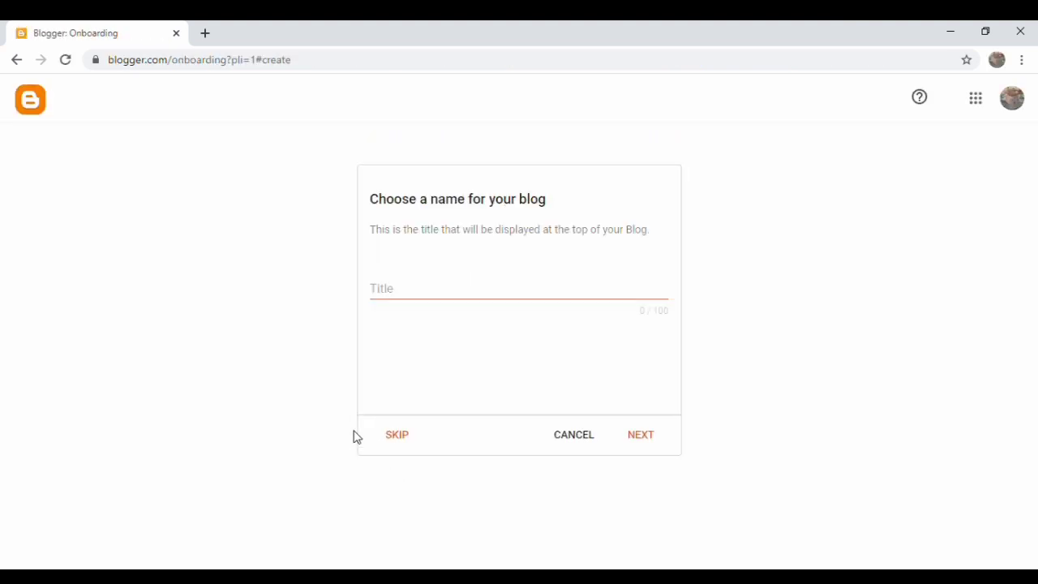
# Enter 'fastupdates' as the new blog's title.
pyautogui.click(397, 295)
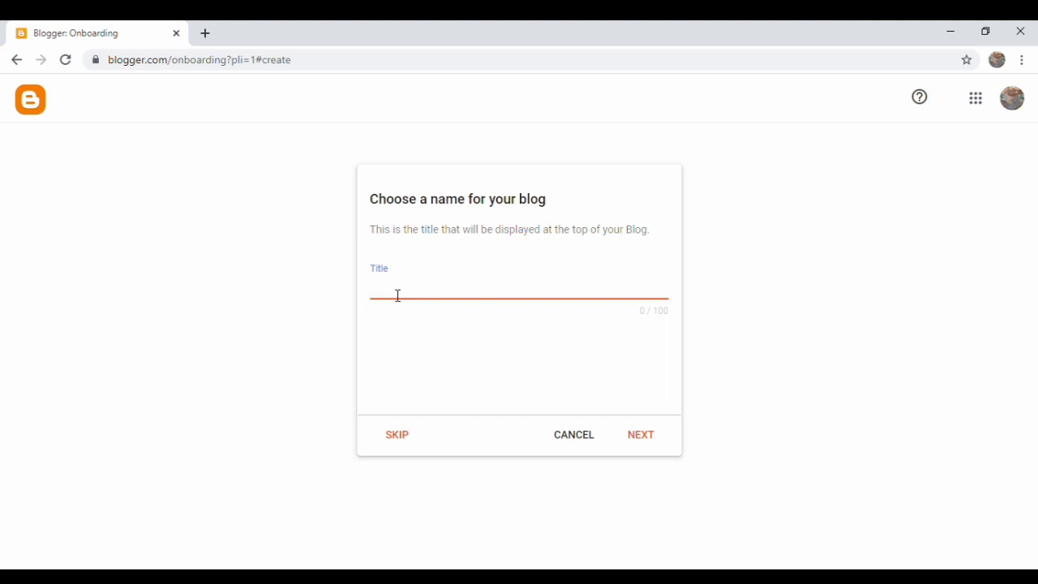
pyautogui.write('fastupdates')
# Give the blog the available address dailyfastupdates.blogspot.com and continue.
pyautogui.click(650, 437)
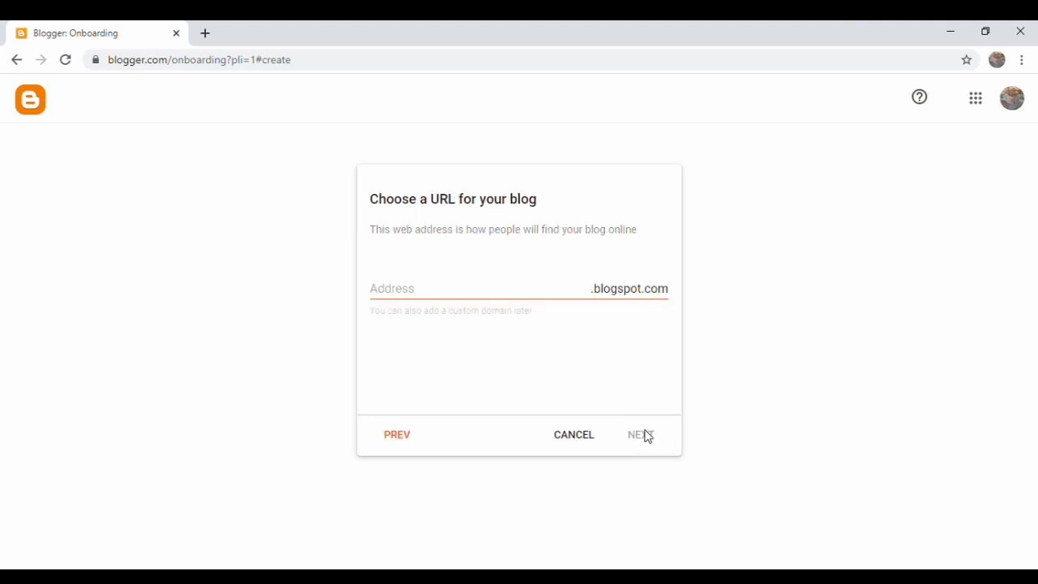
pyautogui.click(494, 300)
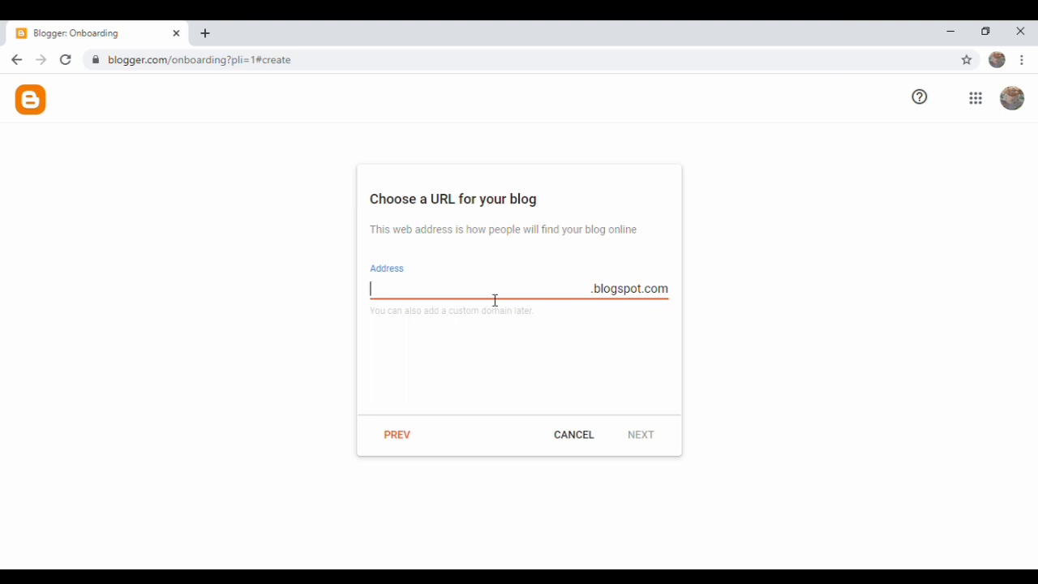
pyautogui.write('fastupdates')
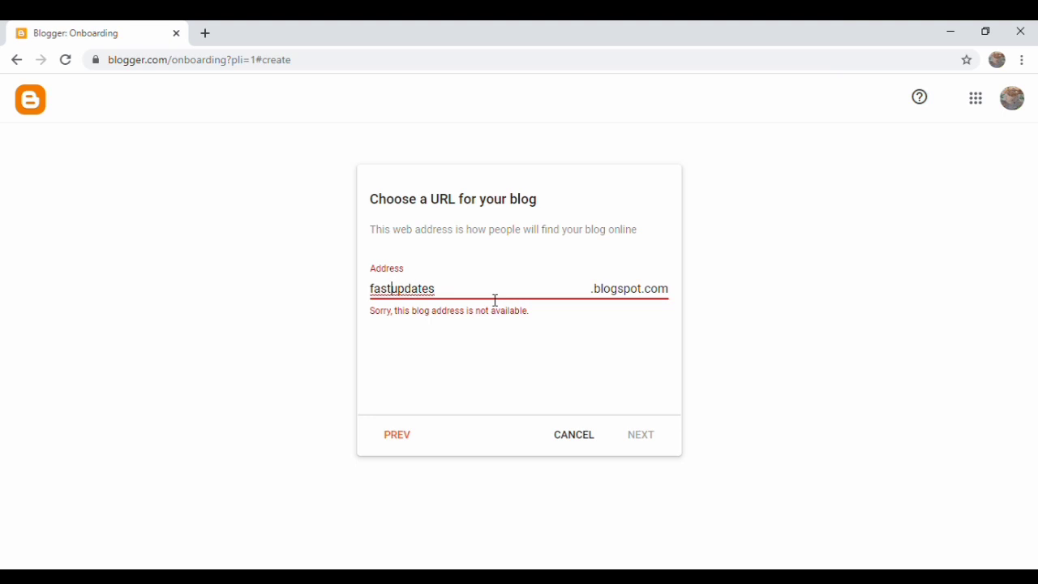
pyautogui.press('Left')
pyautogui.press('Left')
pyautogui.press('Left')
pyautogui.press('Left')
pyautogui.write('dail')
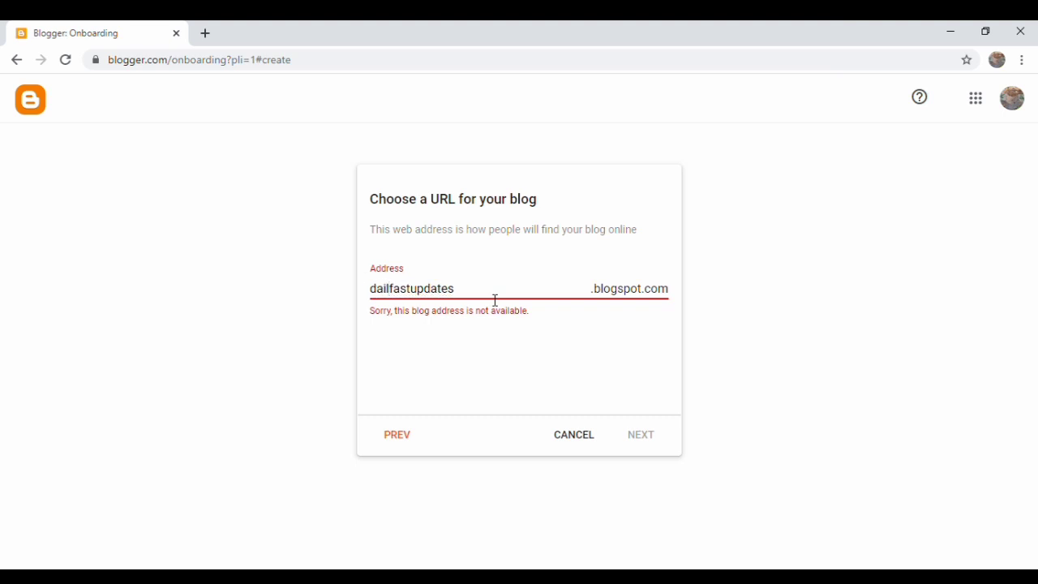
pyautogui.write('y')
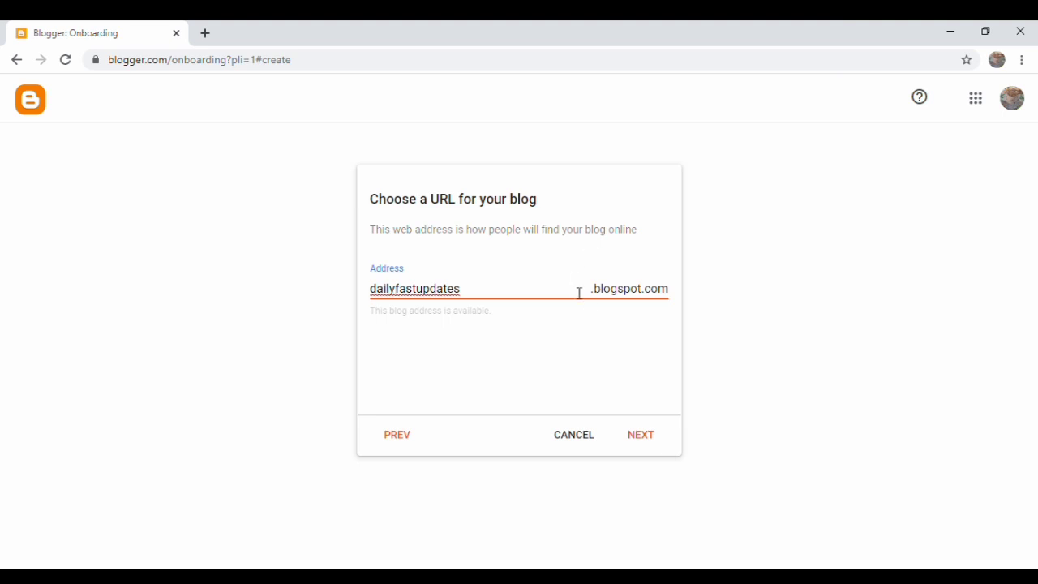
pyautogui.click(651, 443)
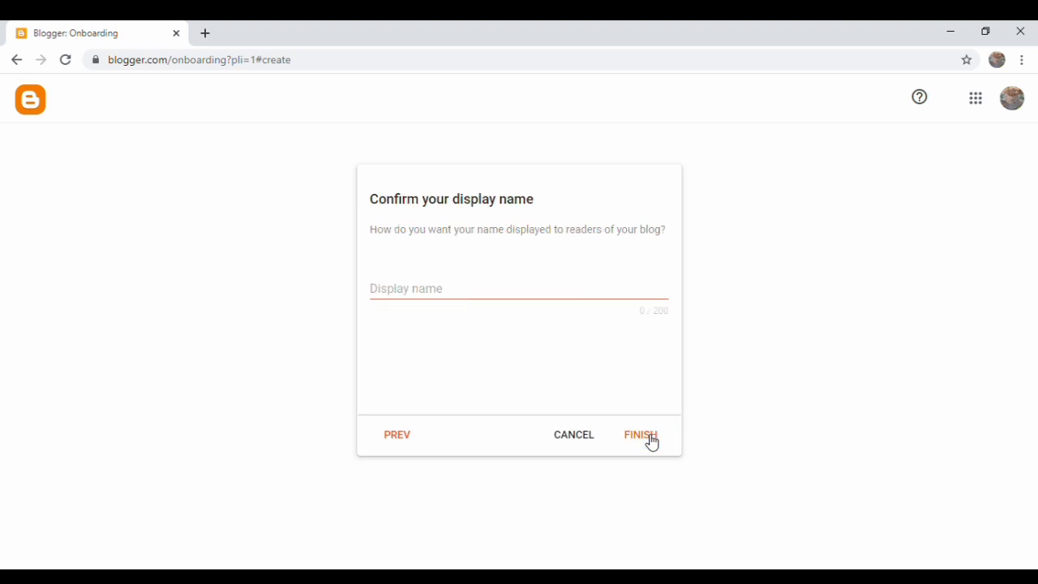
# Set the display name to 'FAST UPDATES PVT.LIMITED' and finish creating the blog.
pyautogui.click(393, 290)
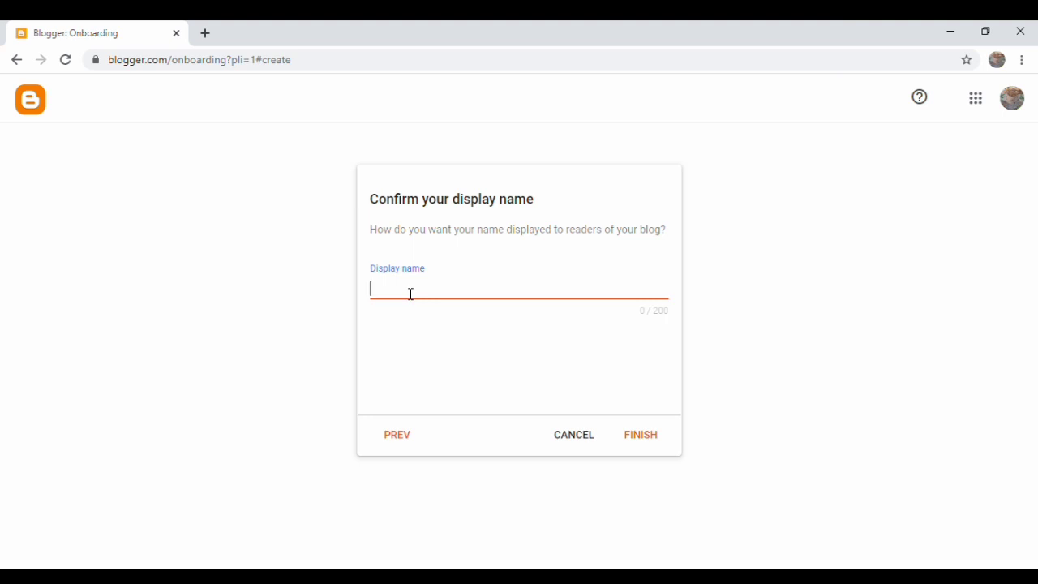
pyautogui.write('FAST UPDATES PVT.LIMITED')
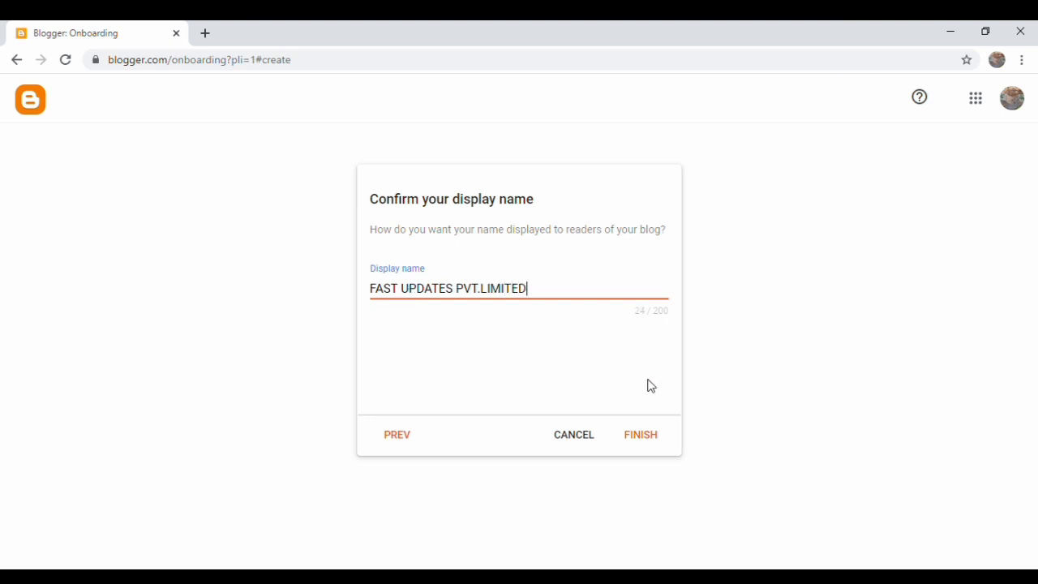
pyautogui.click(654, 436)
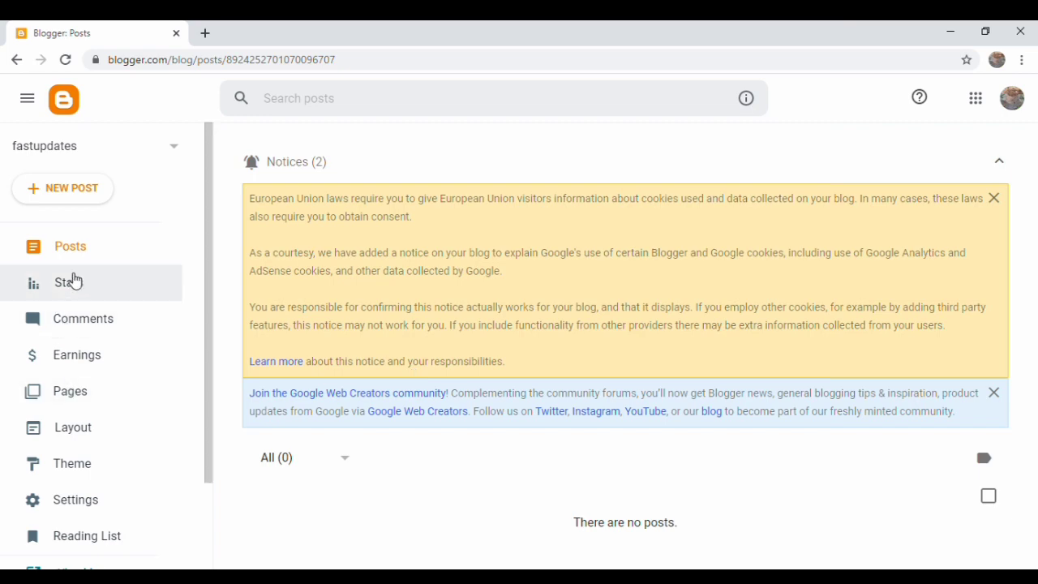
# Look through the blog's Stats, Comments and Earnings sections.
pyautogui.click(73, 279)
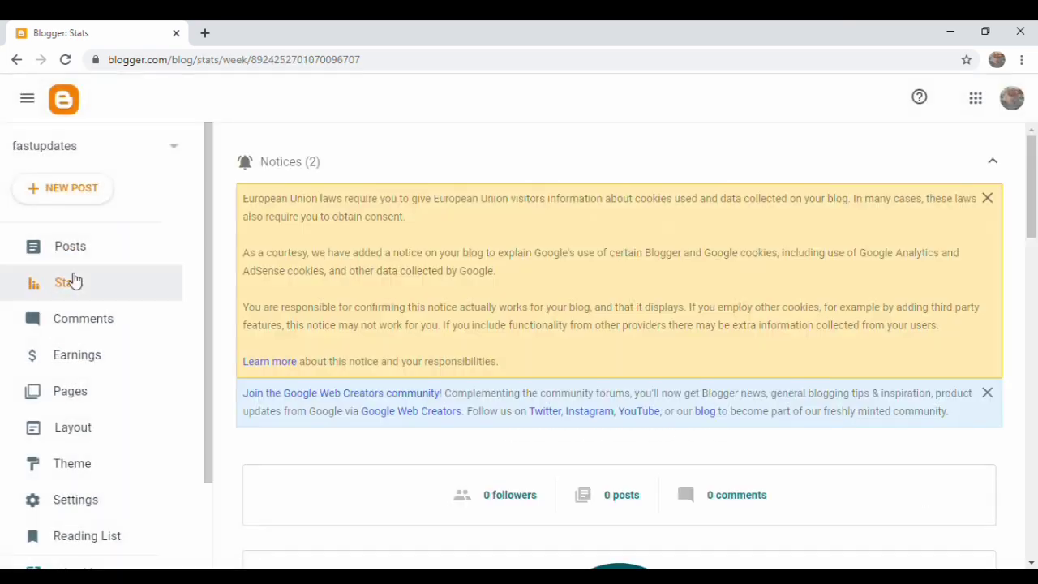
pyautogui.click(47, 324)
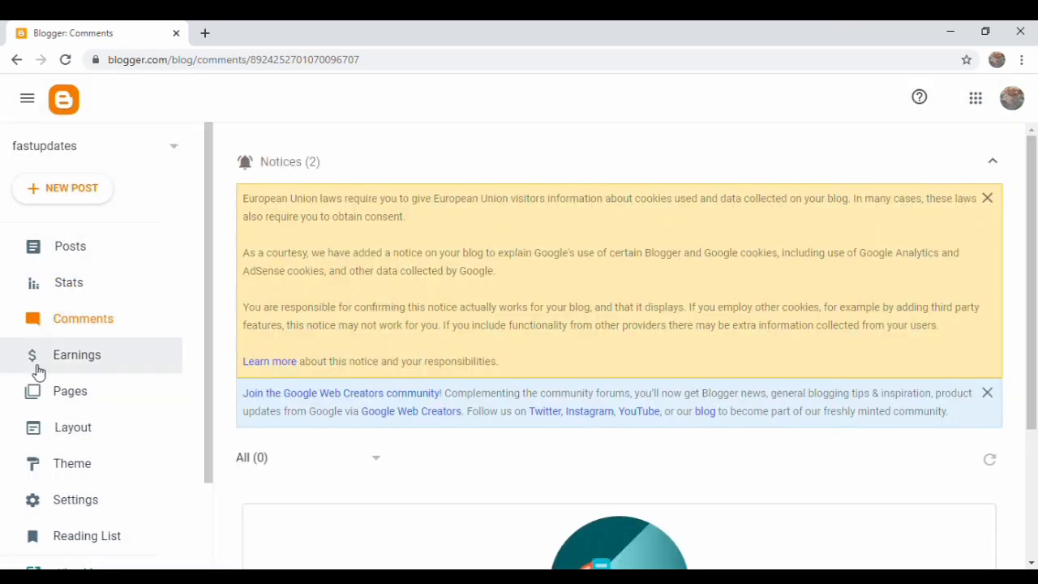
pyautogui.click(39, 368)
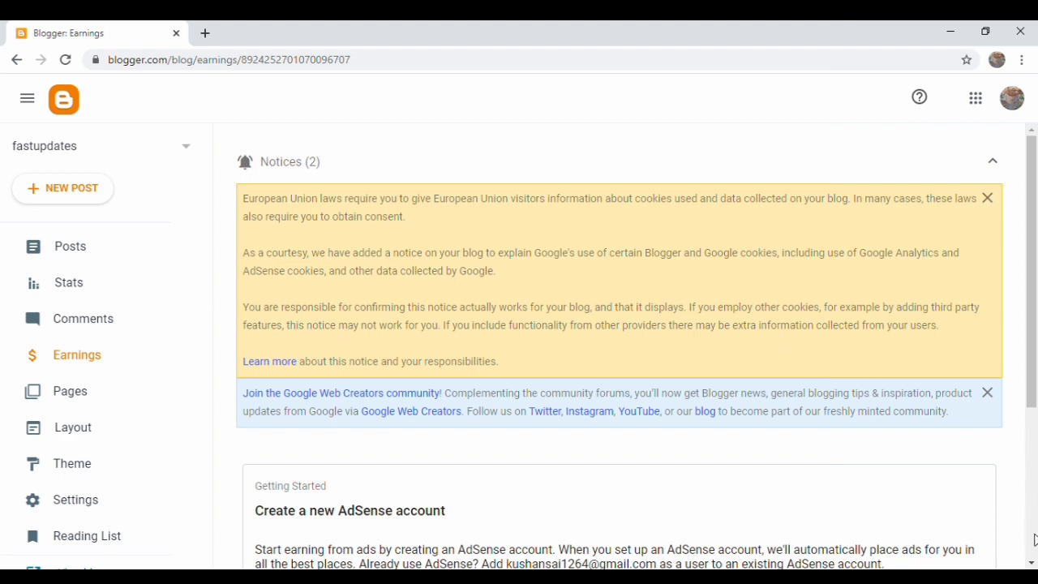
pyautogui.click(1032, 562)
pyautogui.scroll(-6, 1032, 562)
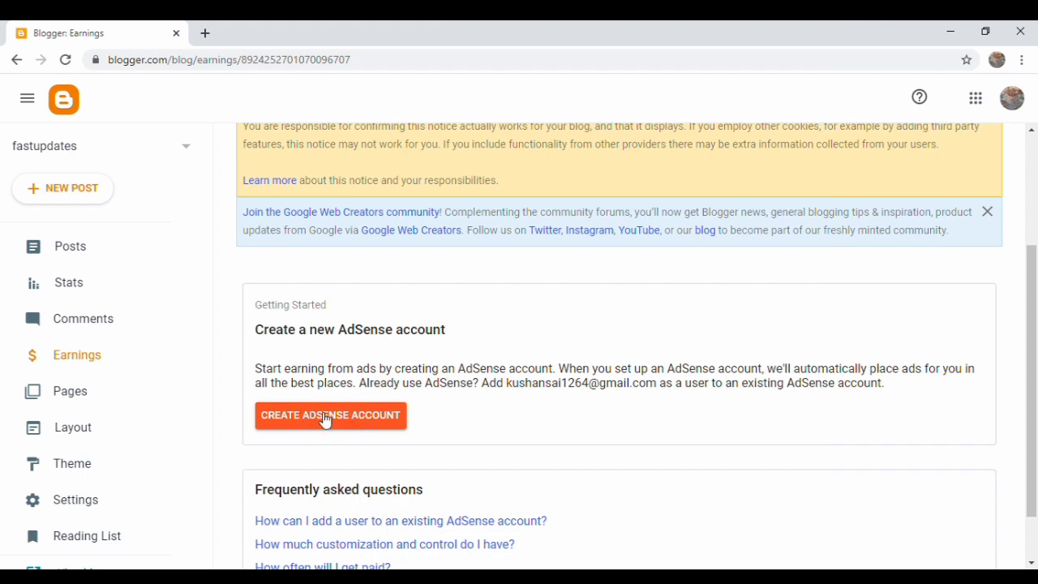
# Check the empty Pages list, then open and scroll the Layout page.
pyautogui.click(59, 393)
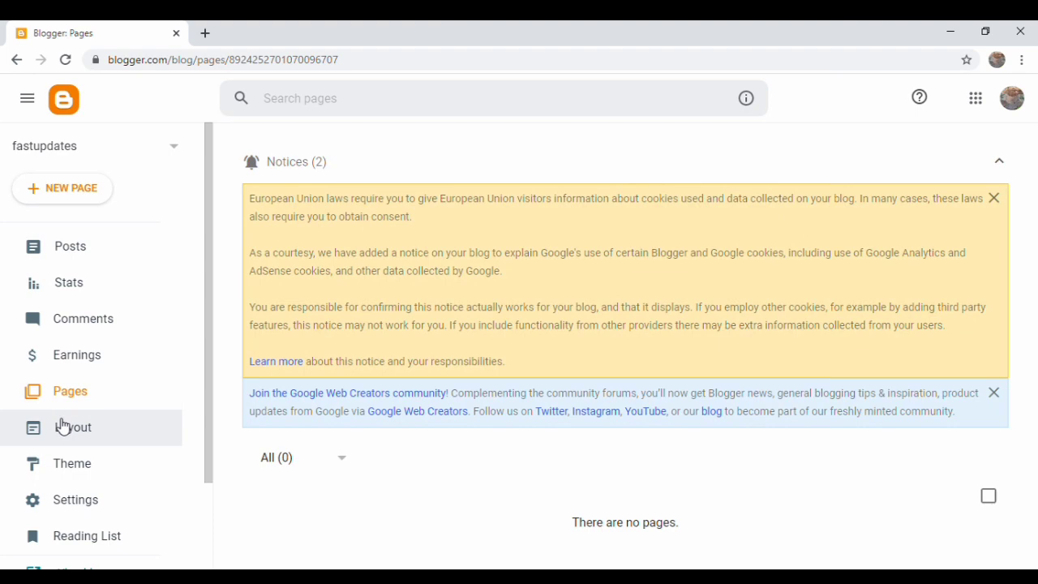
pyautogui.click(63, 428)
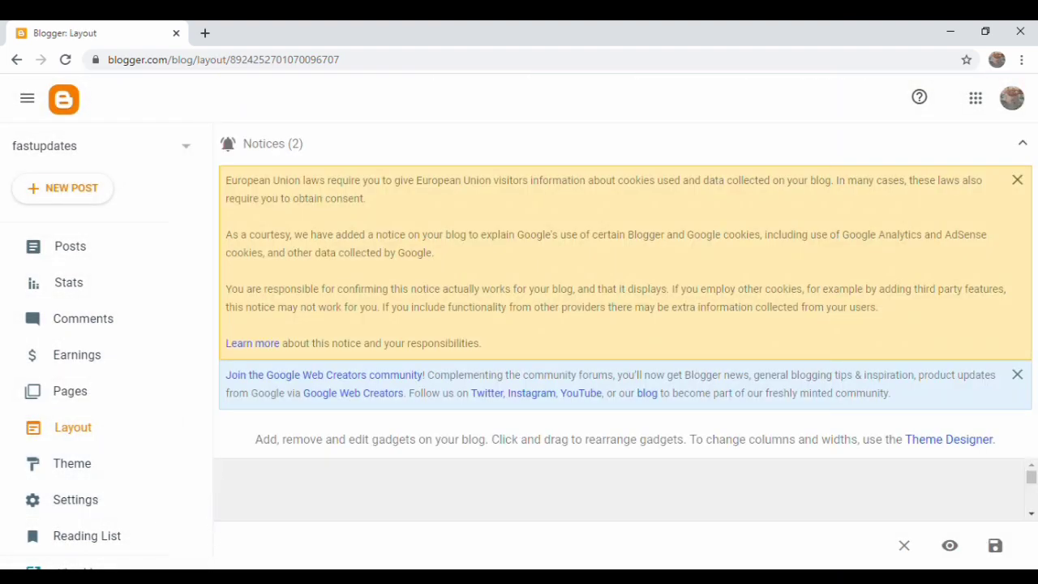
pyautogui.hotkey('ctrl', 'a')
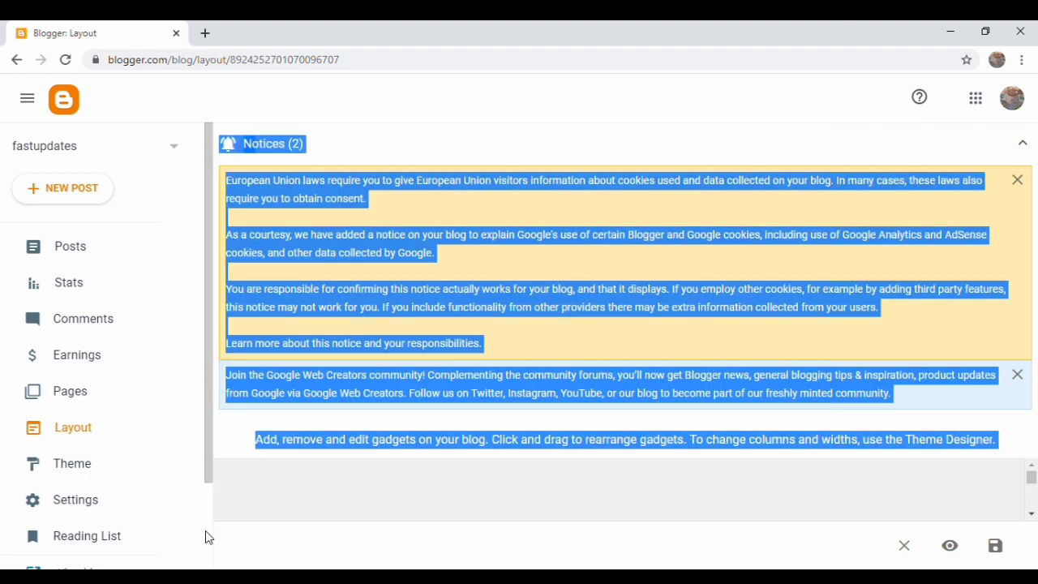
pyautogui.scroll(-3, 205, 531)
pyautogui.scroll(1, 205, 530)
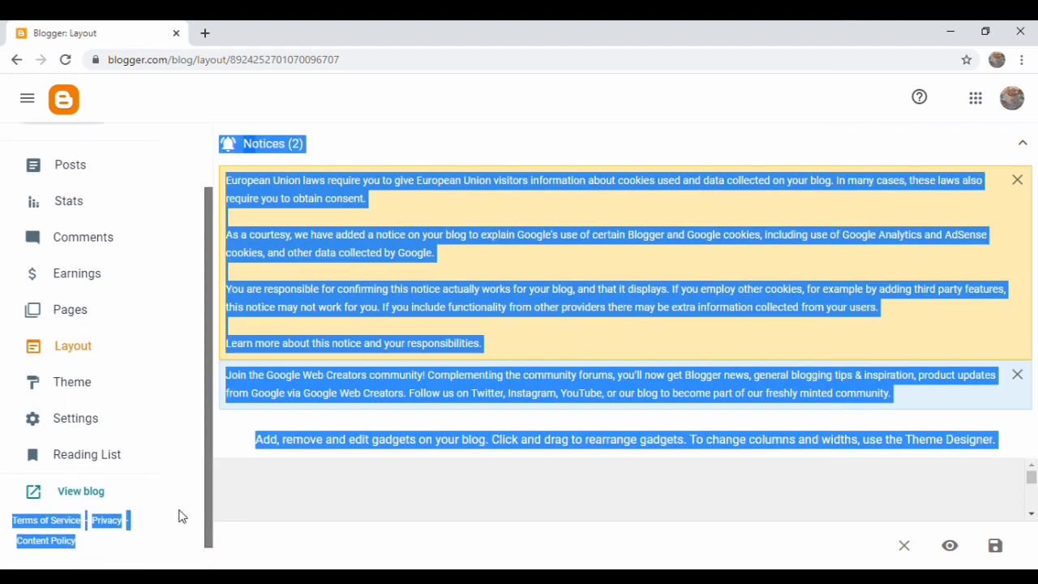
# View the empty live fastupdates blog and its author profile, then start a new browser window.
pyautogui.click(101, 495)
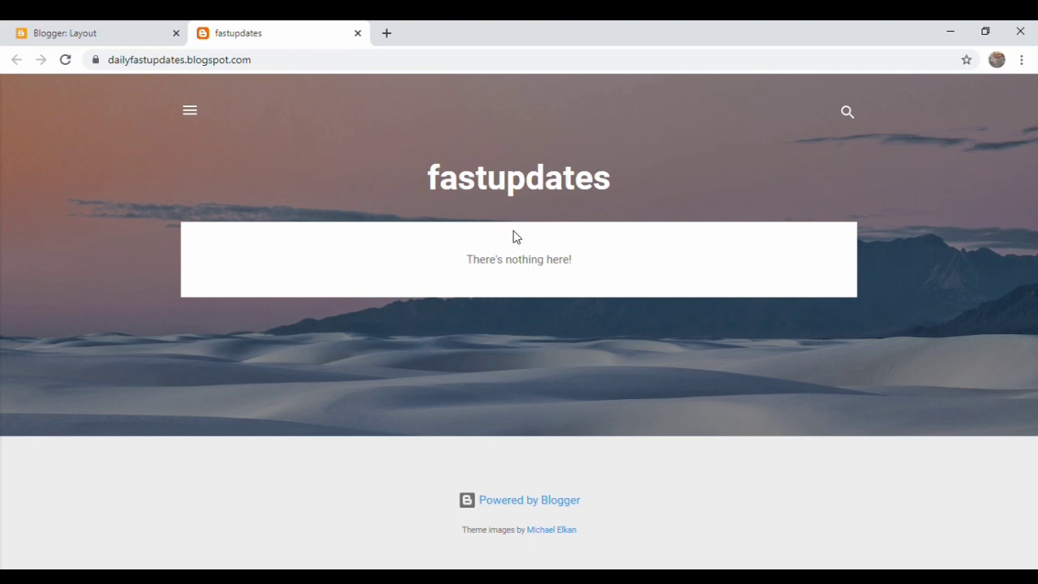
pyautogui.click(198, 116)
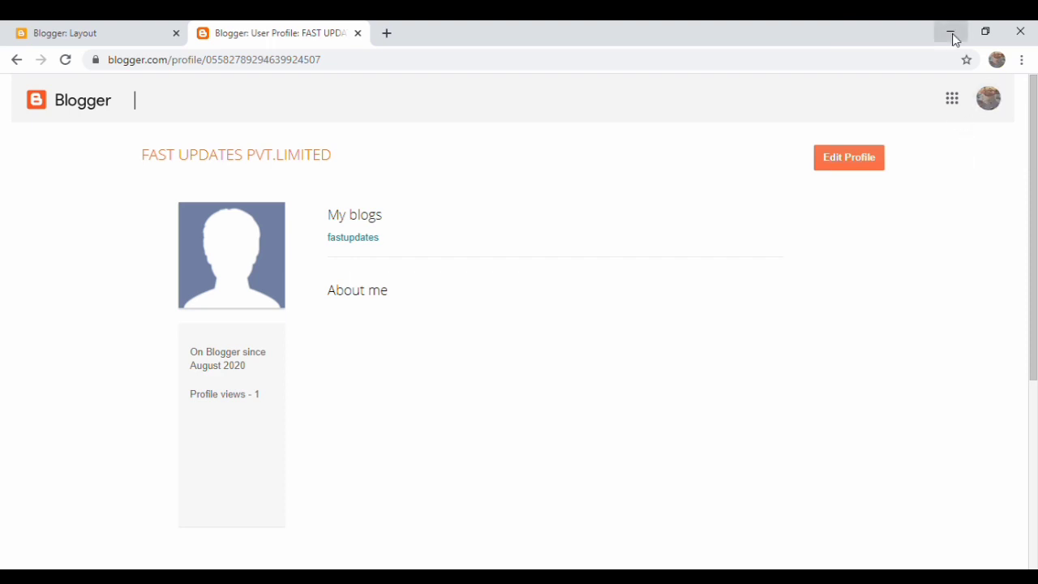
pyautogui.hotkey('ctrl', 'n')
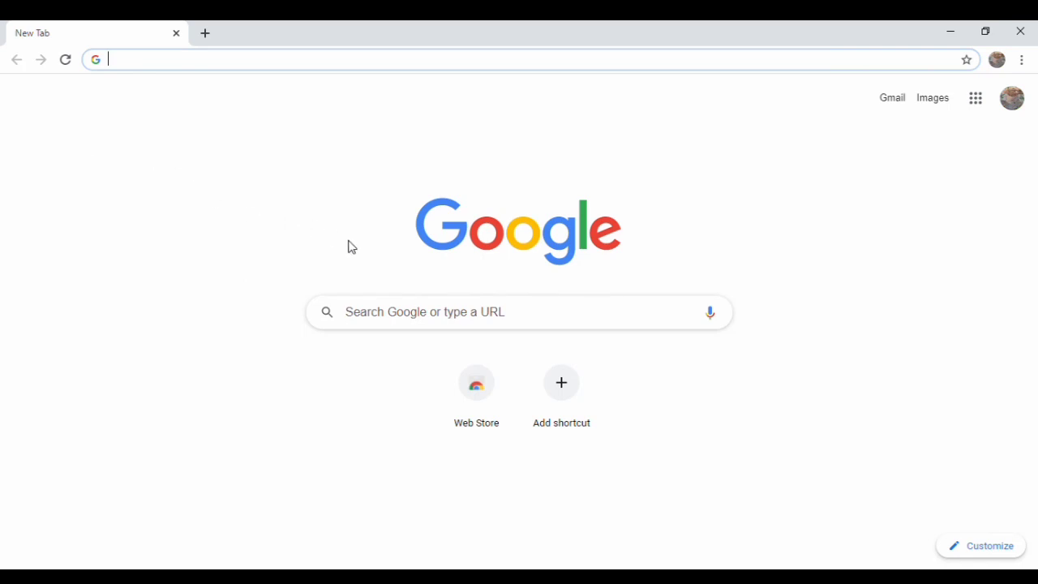
# Run a Google web search and scroll the results to find the tremendousworks4u blog.
pyautogui.click(394, 320)
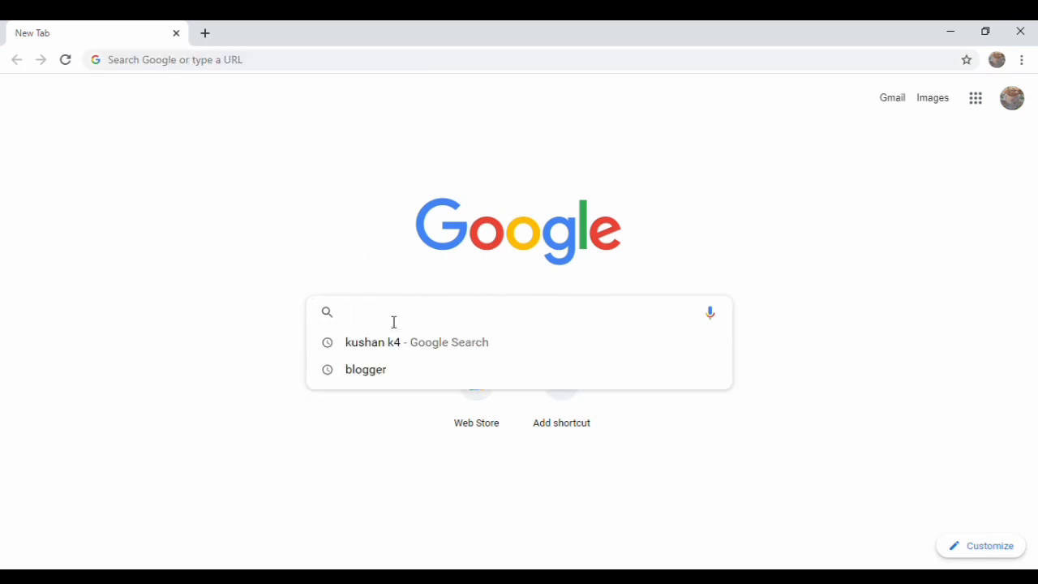
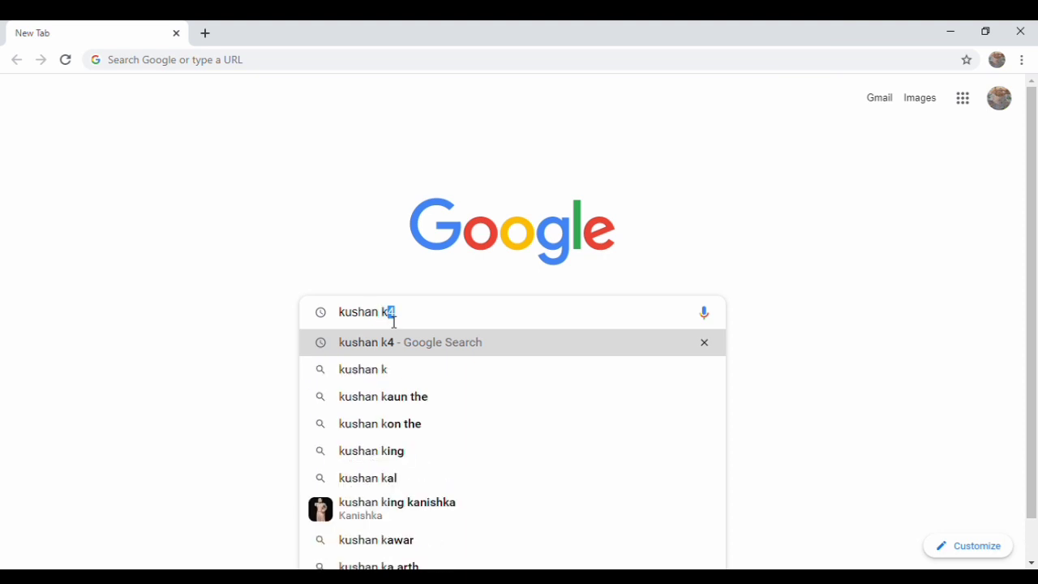
pyautogui.press('Return')
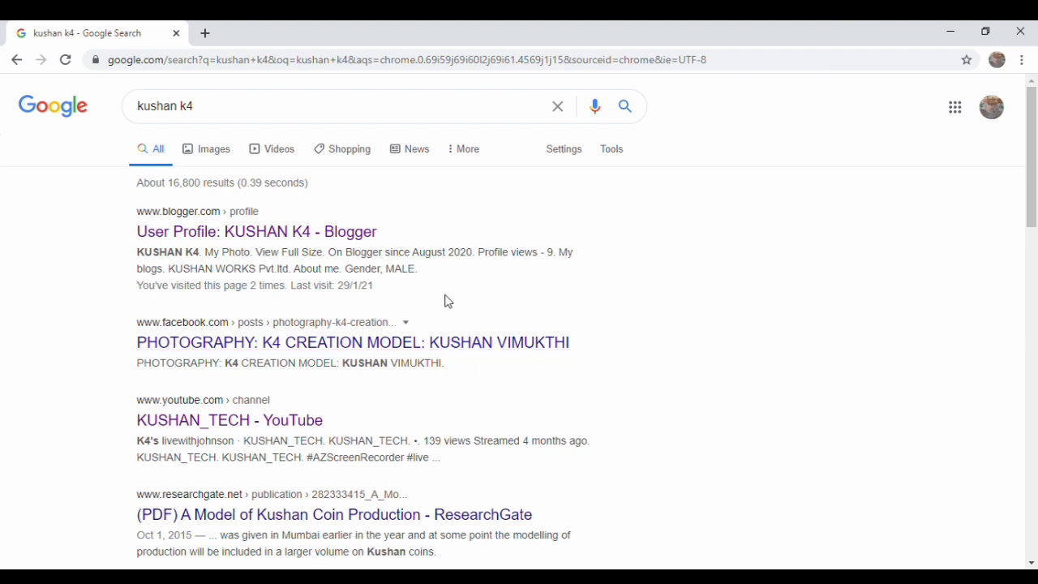
pyautogui.scroll(-2, 442, 439)
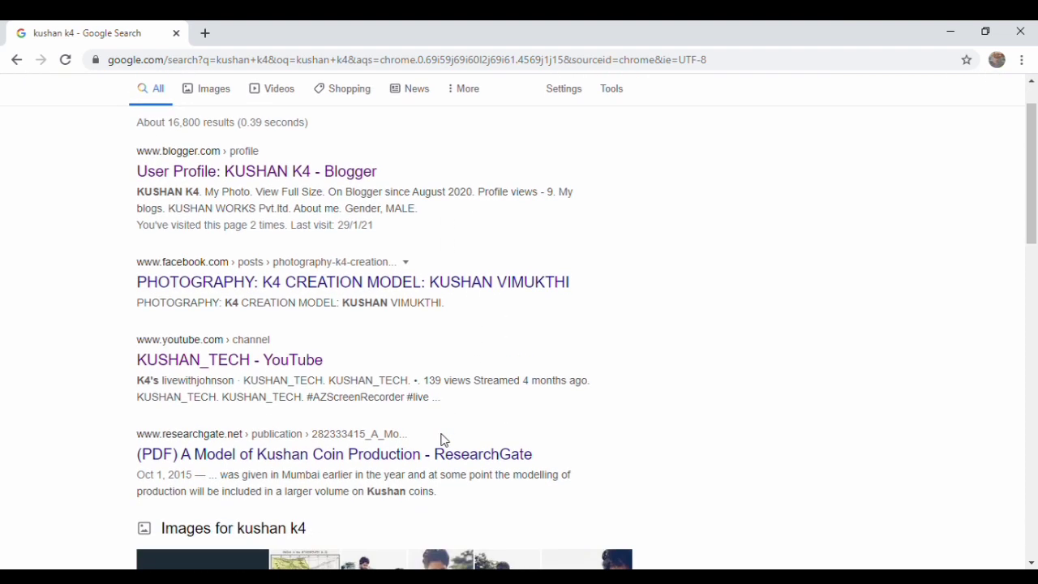
pyautogui.scroll(-3, 444, 438)
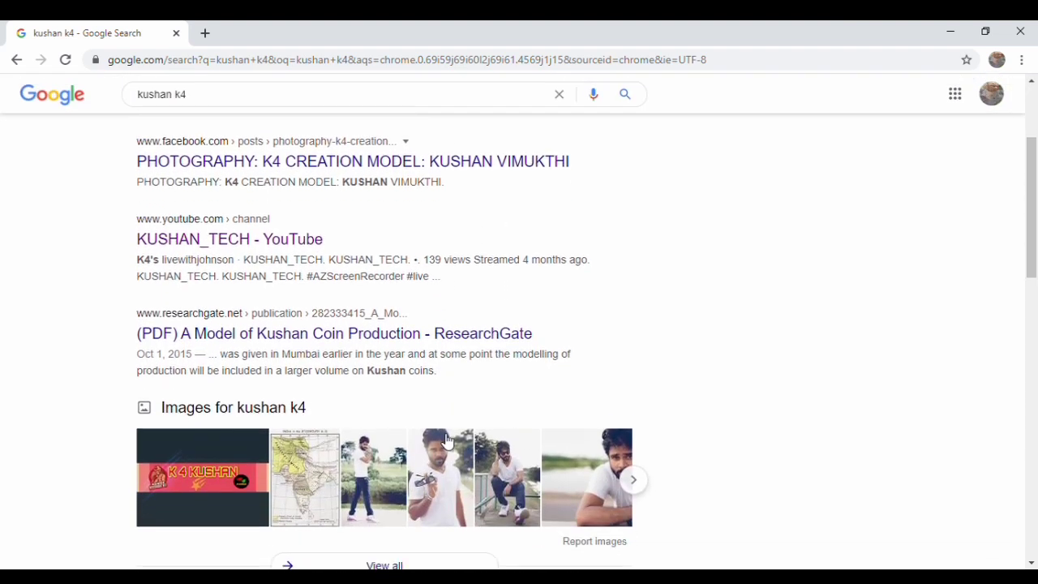
pyautogui.scroll(1, 444, 439)
pyautogui.scroll(2, 444, 438)
pyautogui.scroll(-3, 442, 439)
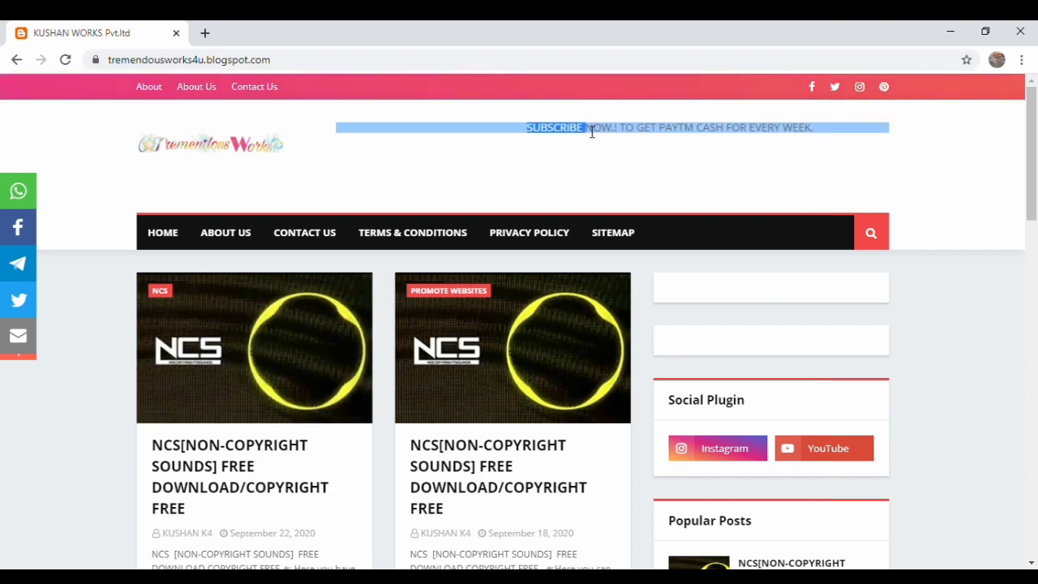
pyautogui.tripleClick(592, 132)
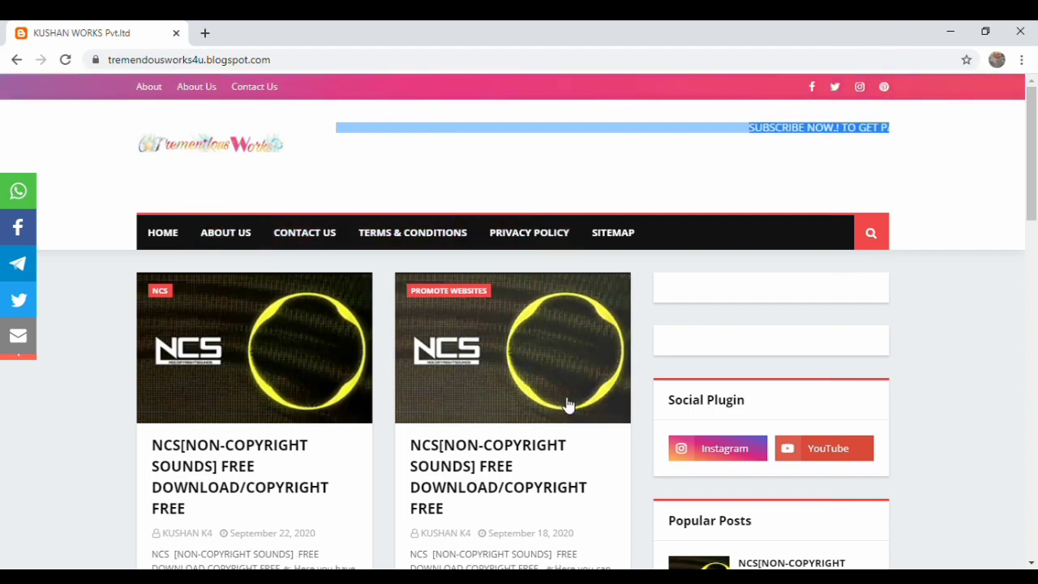
pyautogui.scroll(-5, 567, 405)
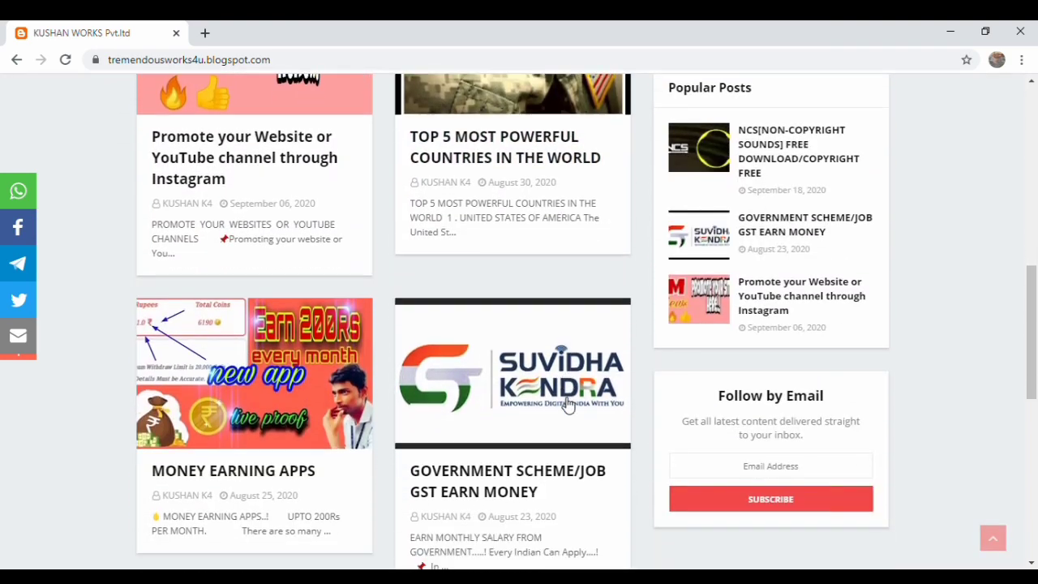
pyautogui.scroll(-3, 568, 406)
pyautogui.scroll(1, 569, 404)
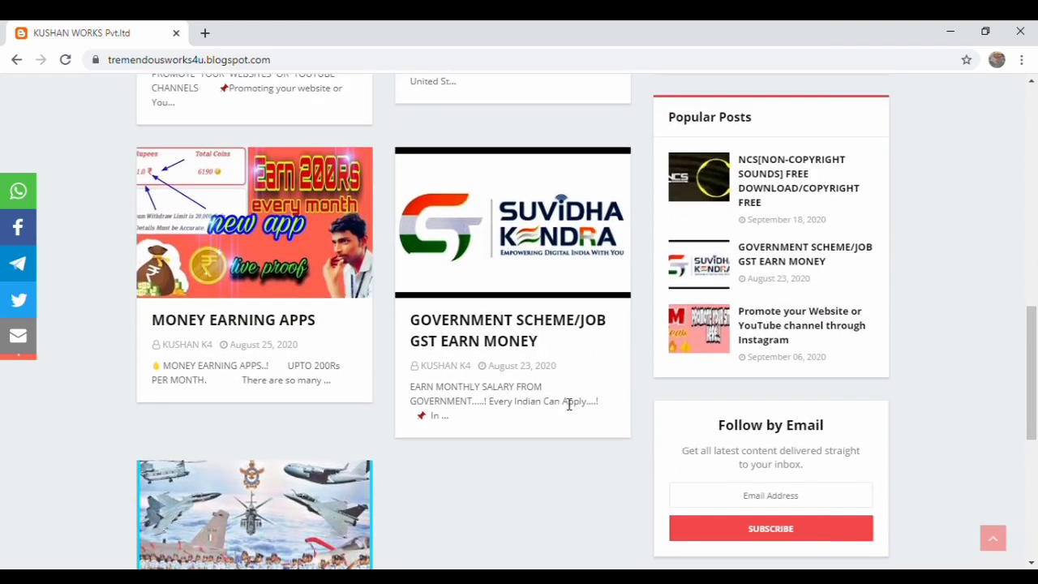
pyautogui.scroll(4, 569, 403)
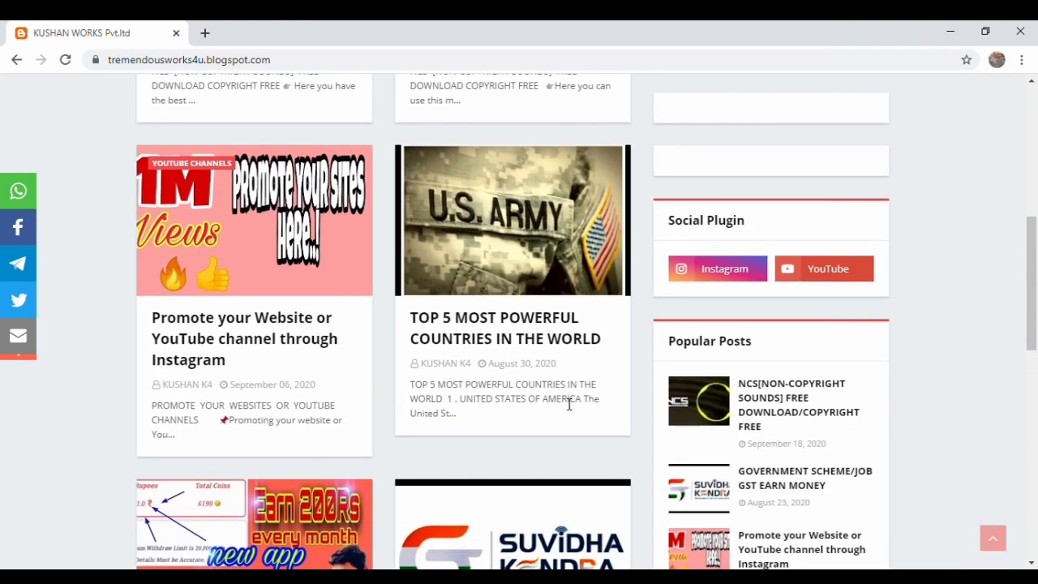
pyautogui.scroll(2, 568, 404)
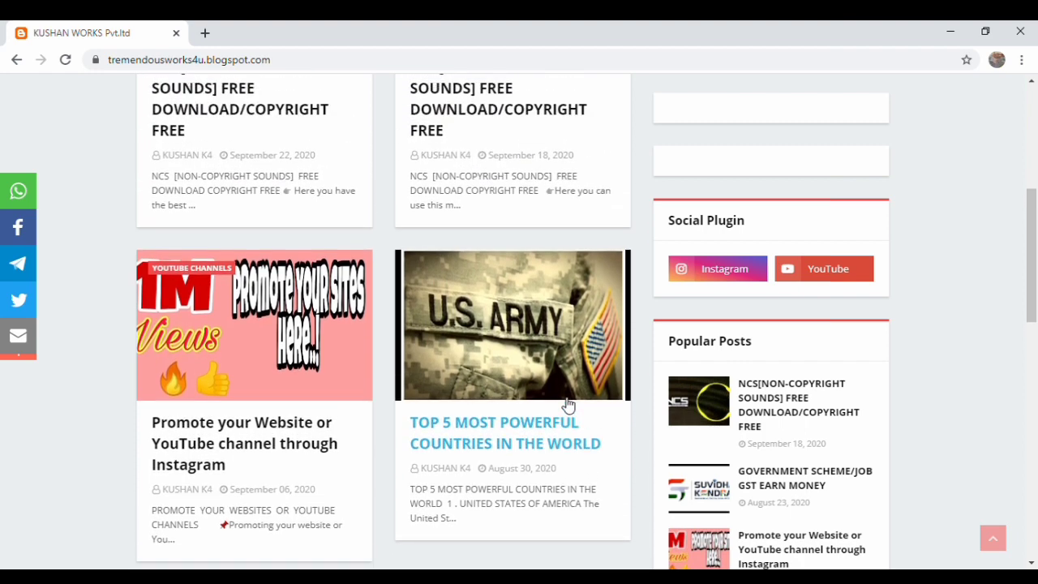
pyautogui.scroll(2, 568, 404)
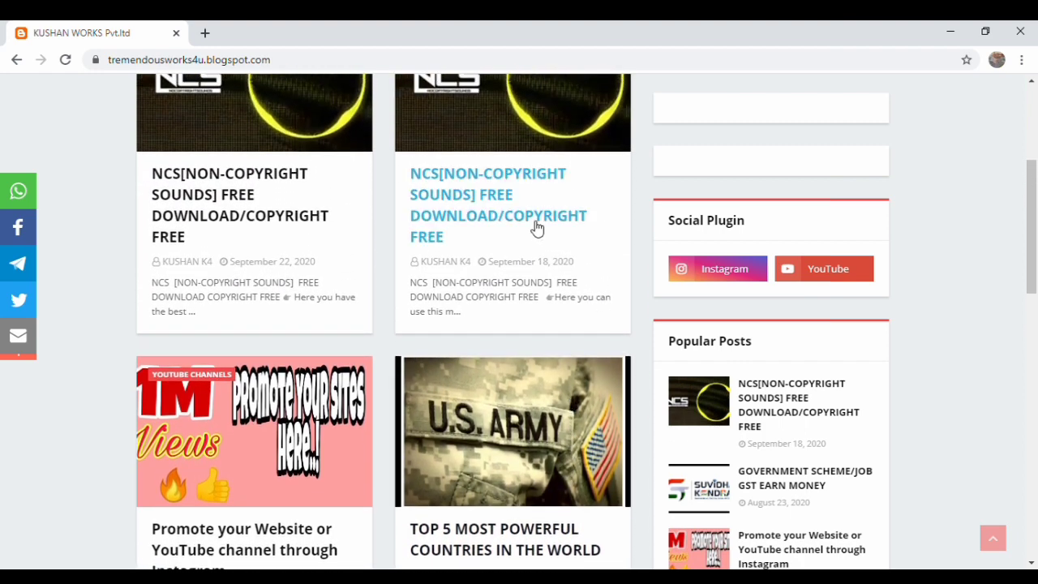
# Open the September 18, 2020 NCS post and scroll down to its three download entries.
pyautogui.click(534, 226)
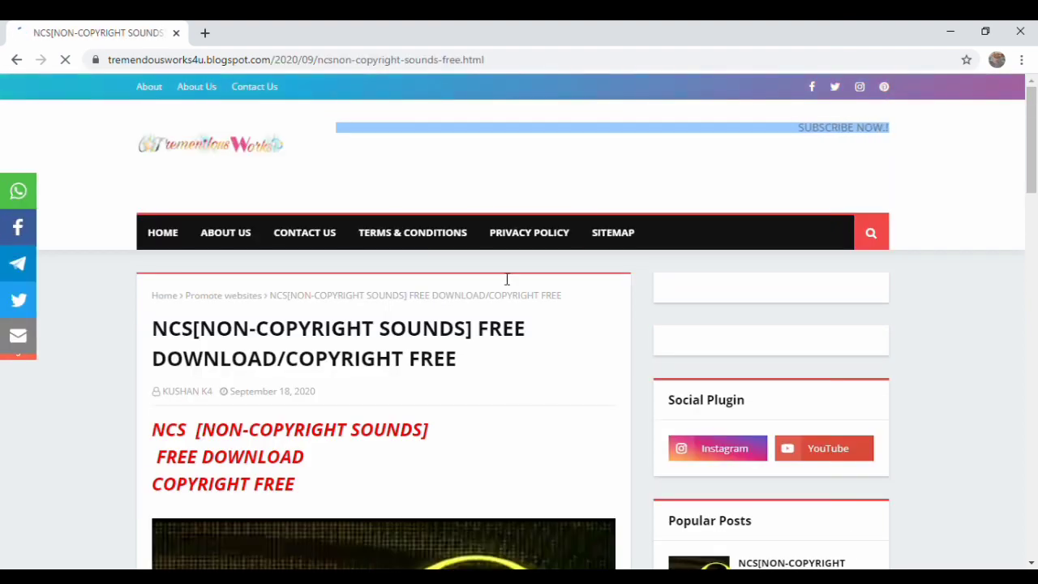
pyautogui.scroll(-2, 528, 217)
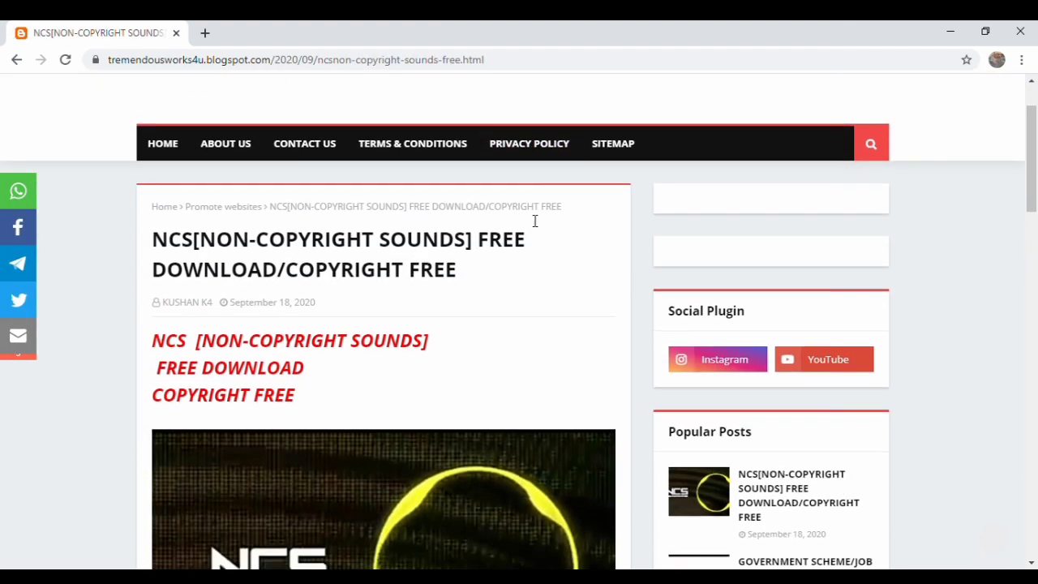
pyautogui.scroll(-1, 527, 217)
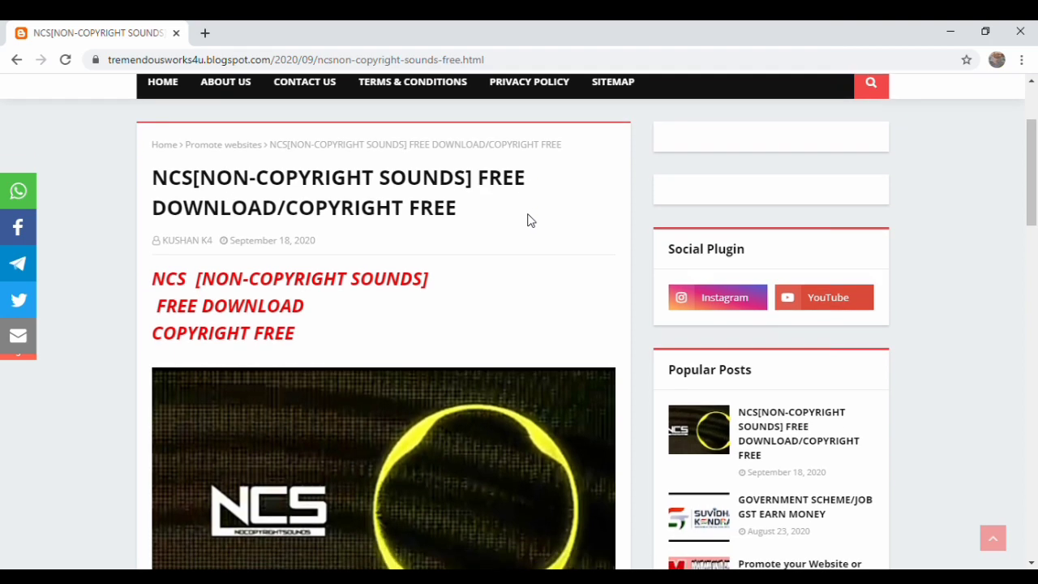
pyautogui.scroll(-1, 528, 217)
pyautogui.scroll(-4, 528, 219)
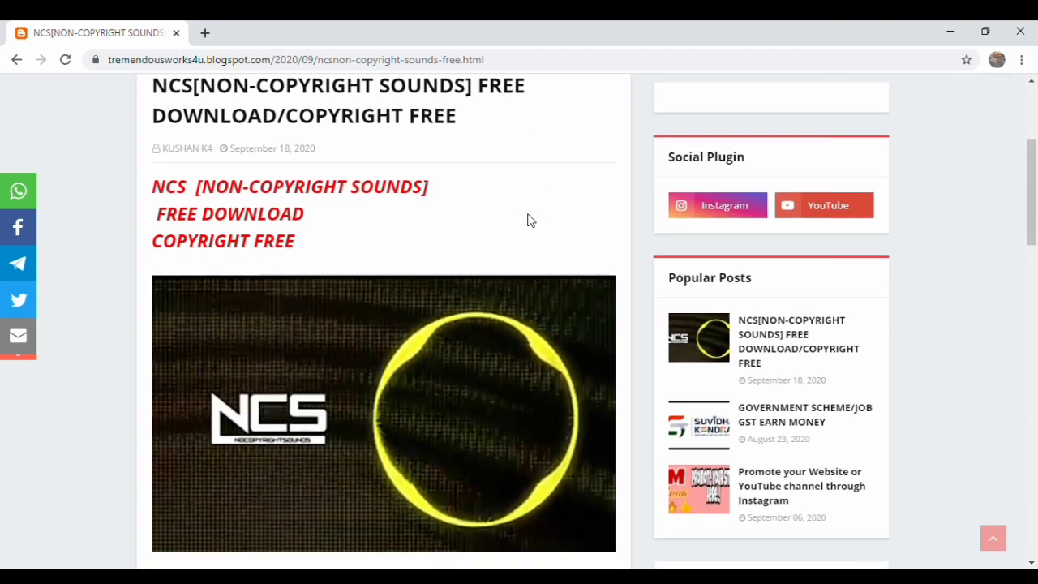
pyautogui.scroll(-7, 534, 220)
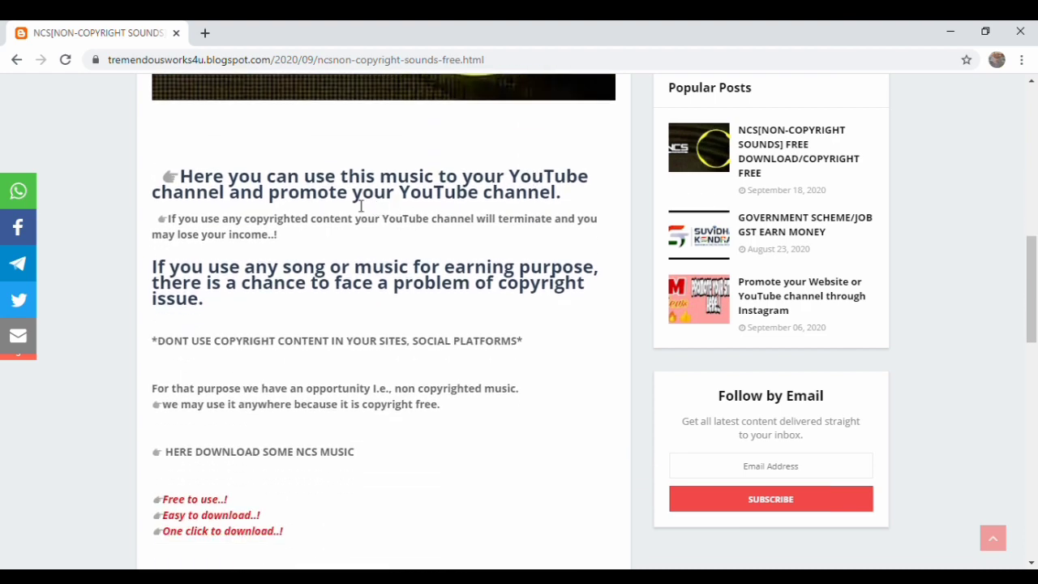
pyautogui.moveTo(334, 197); pyautogui.dragTo(428, 285)
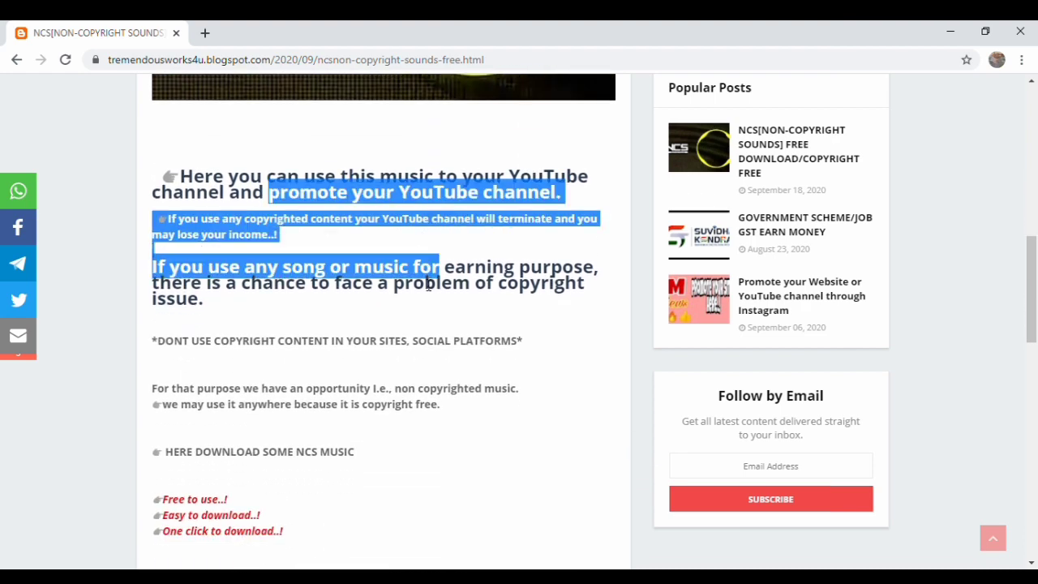
pyautogui.click(423, 404)
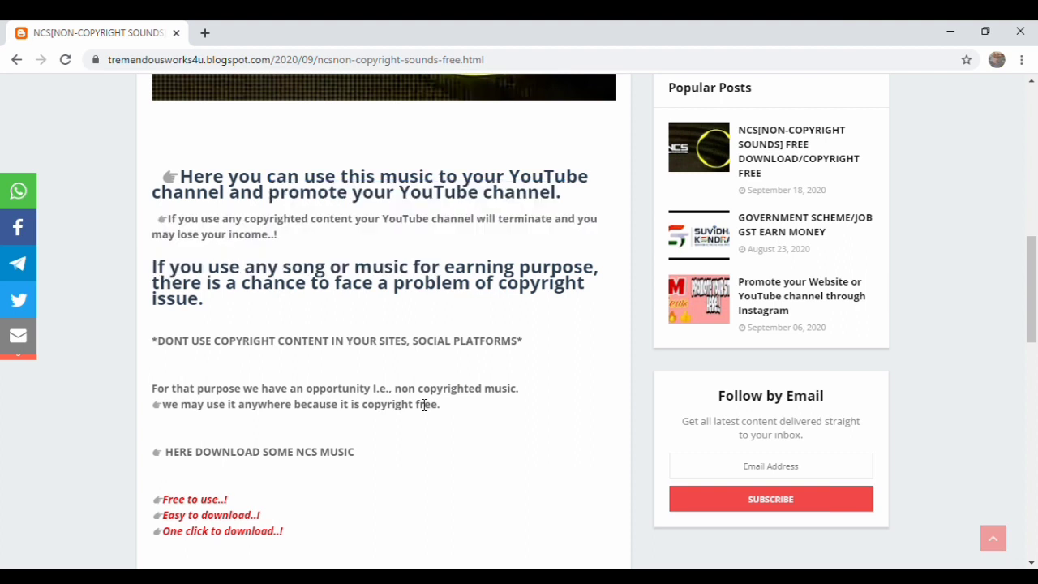
pyautogui.scroll(-4, 423, 404)
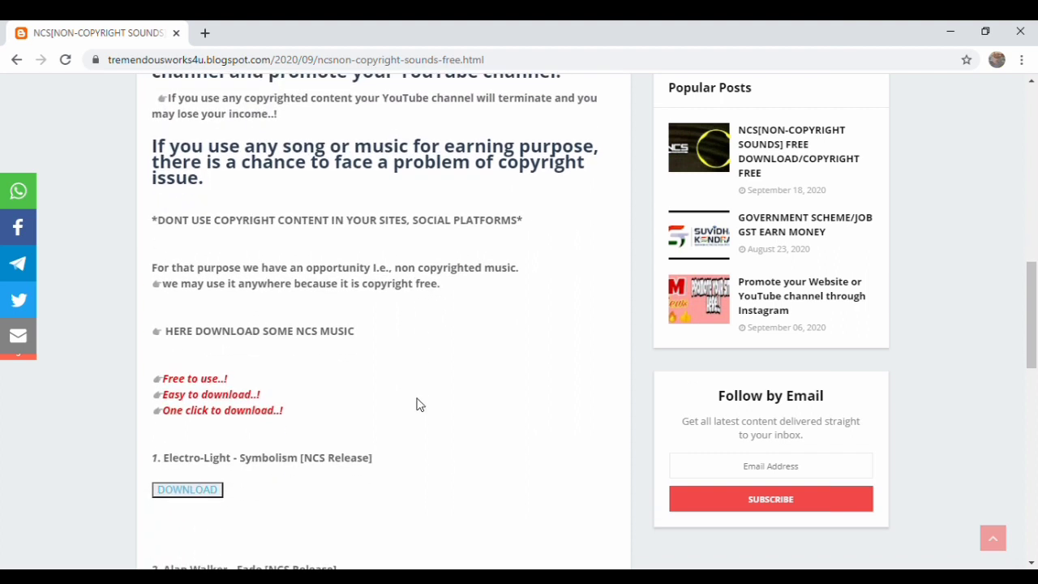
pyautogui.scroll(-5, 419, 405)
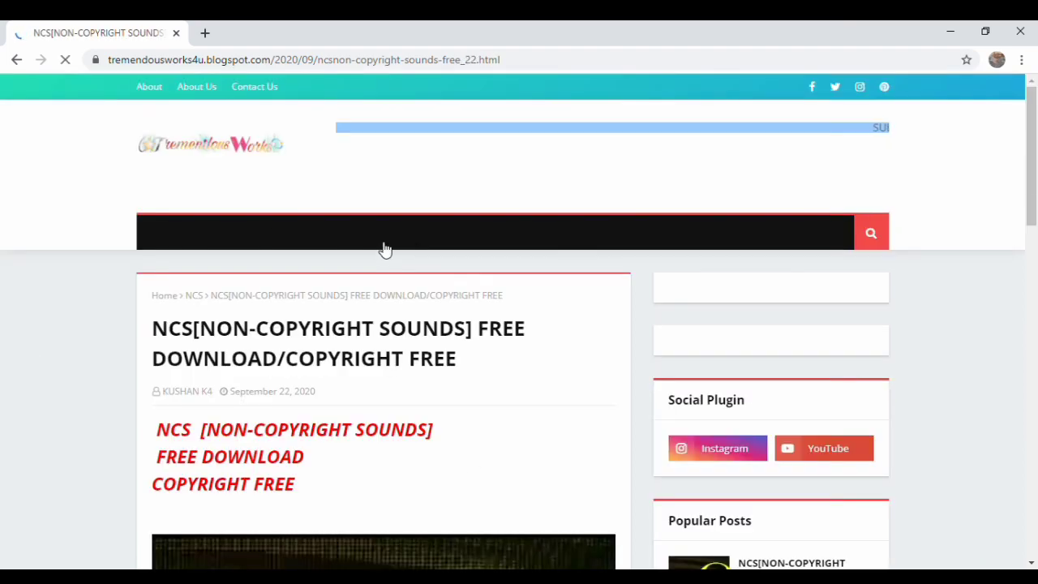
# Scroll through the September 22 NCS post listing tracks 4–6.
pyautogui.scroll(-9, 407, 526)
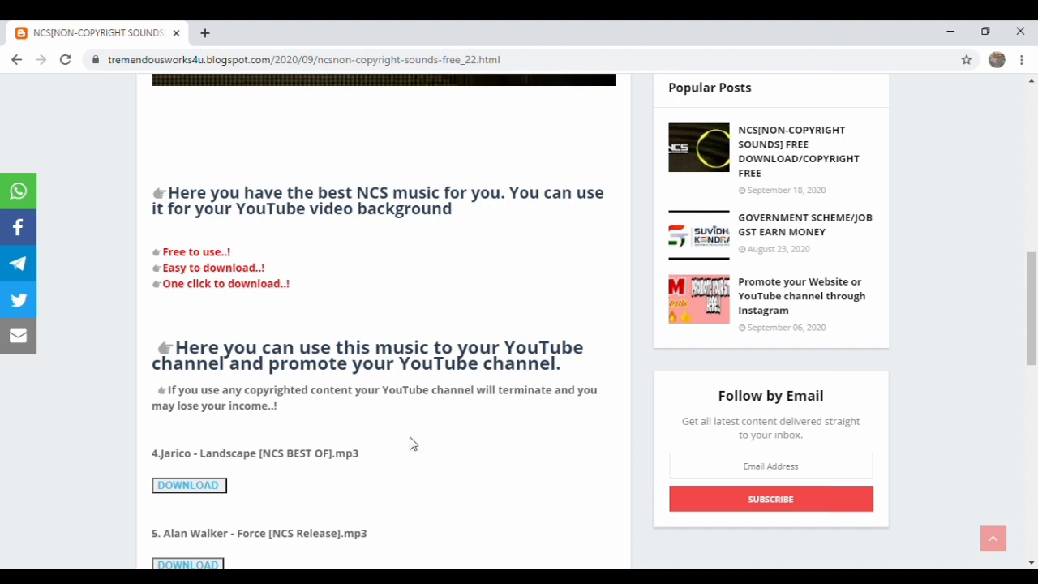
pyautogui.scroll(-5, 464, 397)
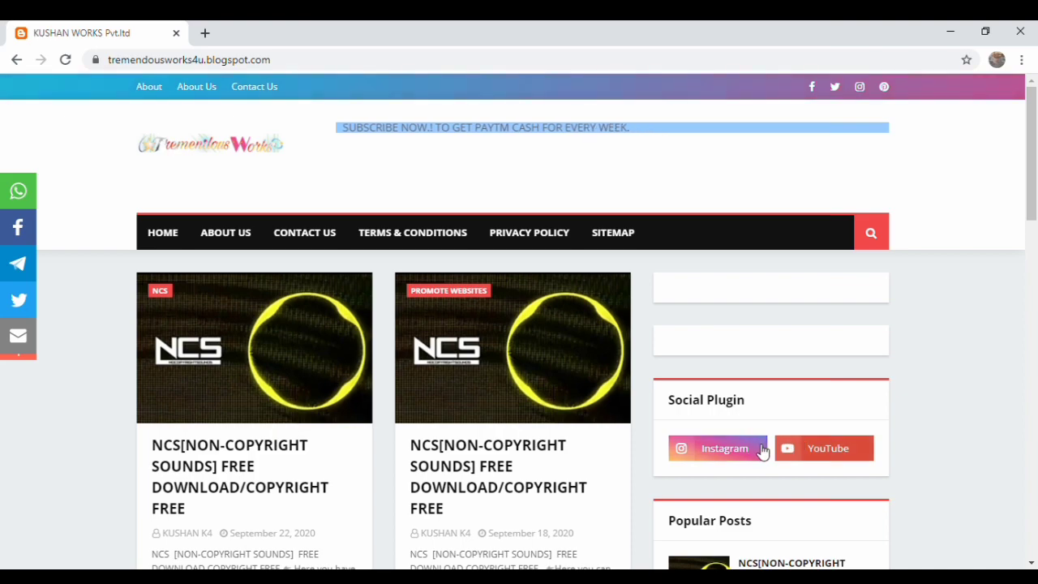
pyautogui.scroll(-1, 462, 523)
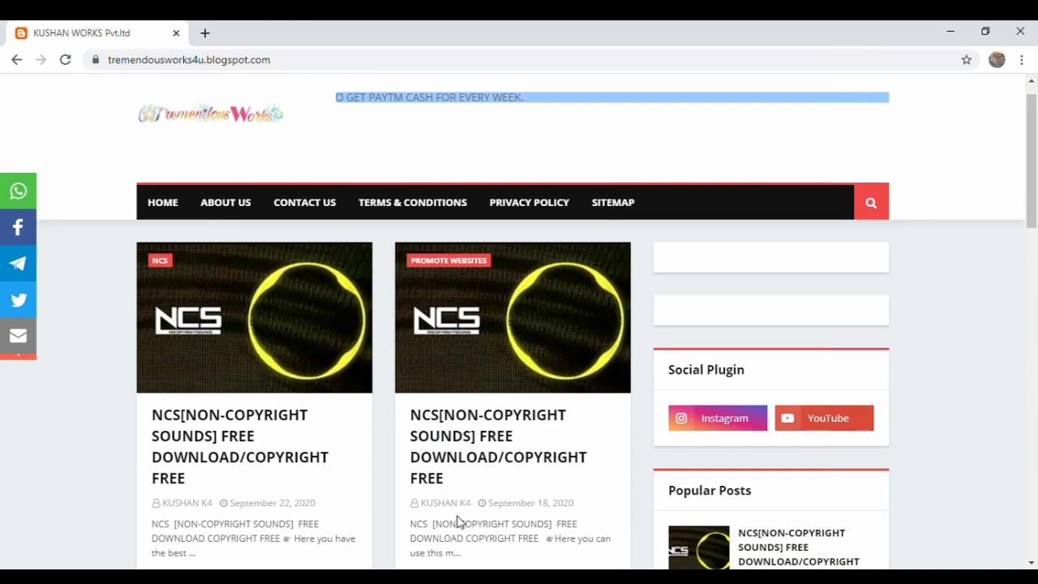
pyautogui.scroll(-7, 458, 521)
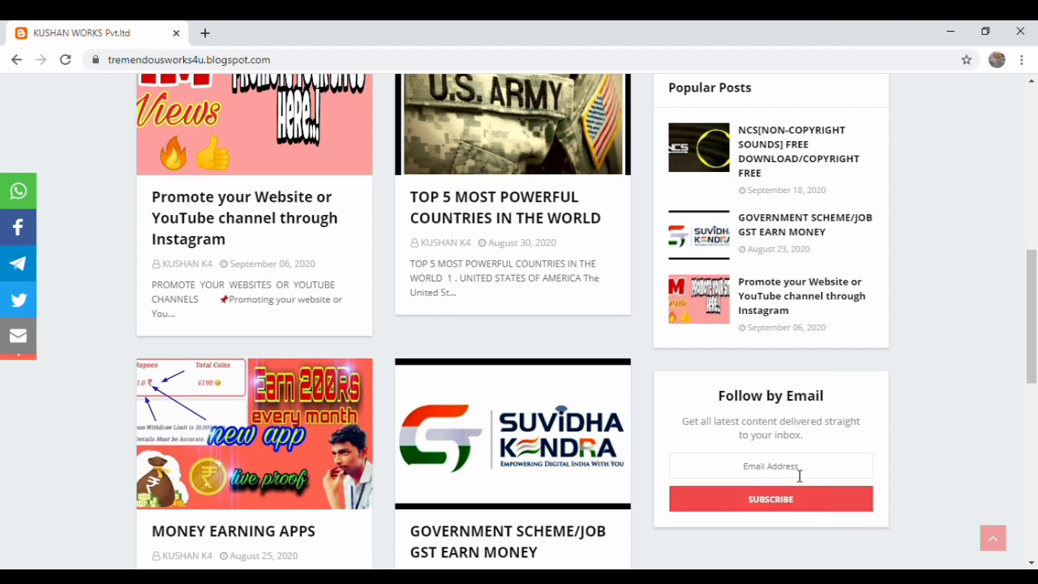
pyautogui.scroll(2, 674, 423)
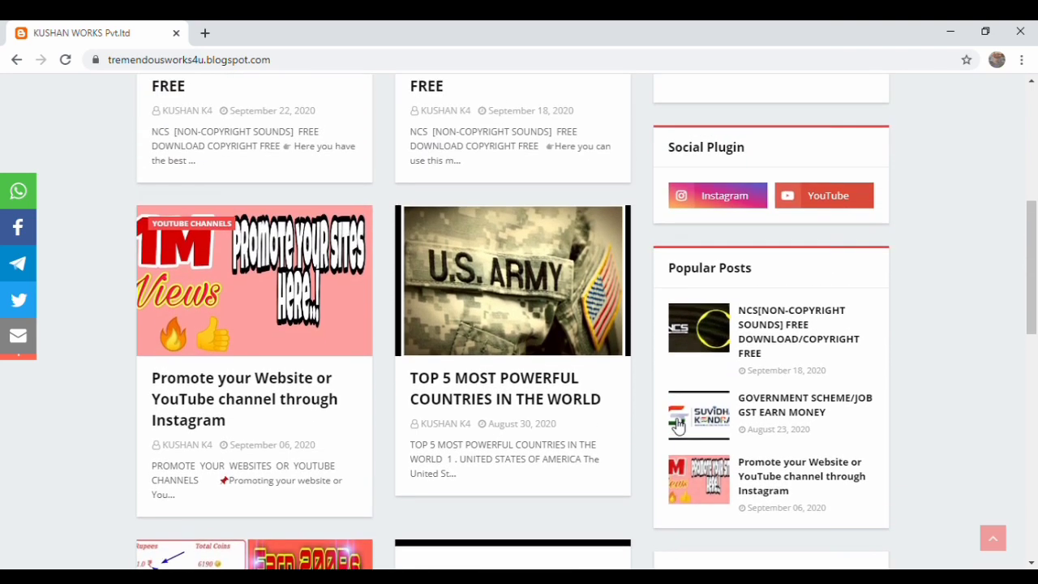
pyautogui.click(759, 202)
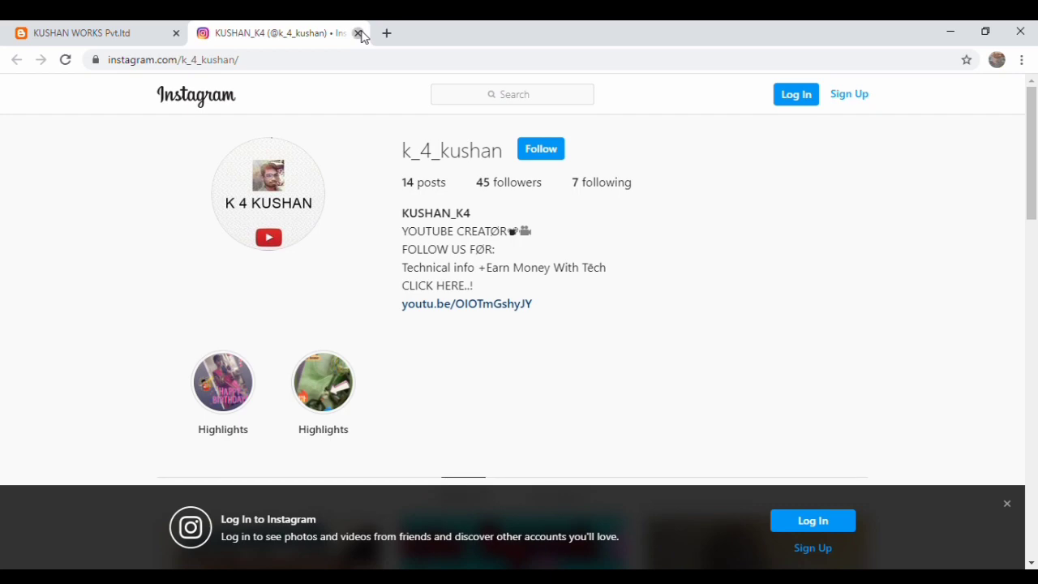
pyautogui.click(357, 33)
pyautogui.click(857, 204)
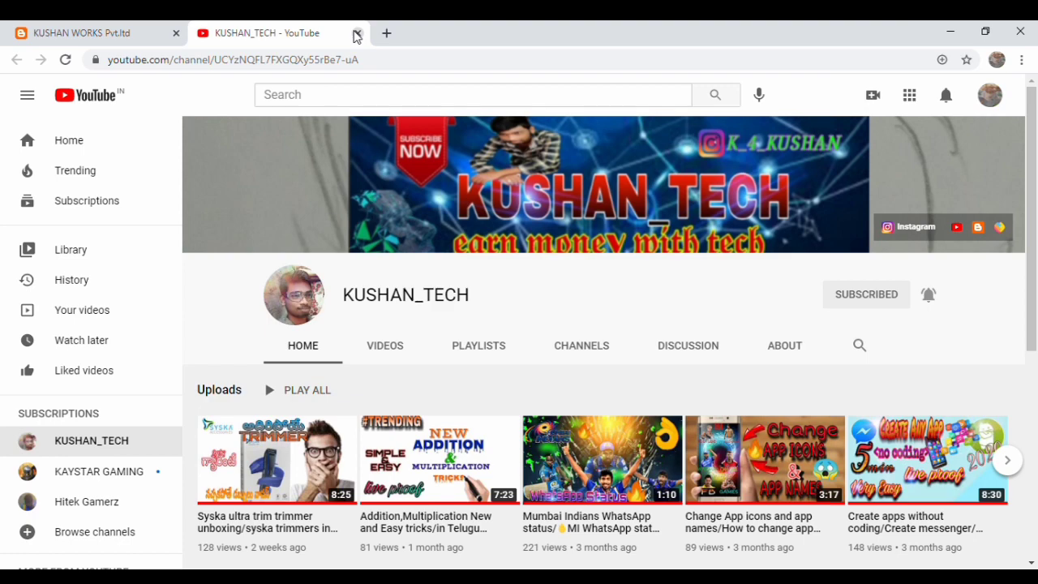
pyautogui.click(357, 33)
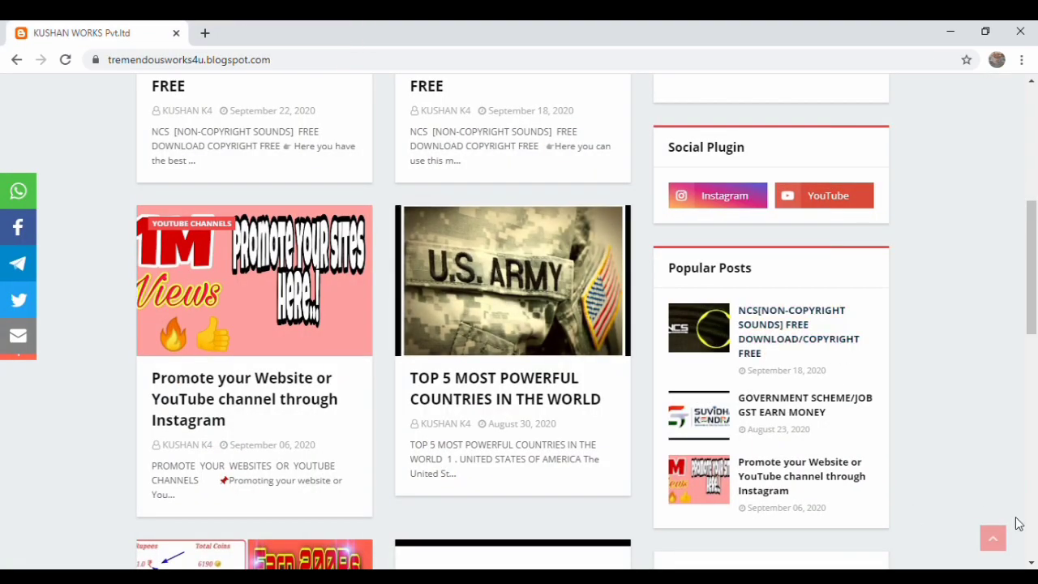
# Jump back to the top and open the blog's About Us page, scrolling its description.
pyautogui.click(994, 538)
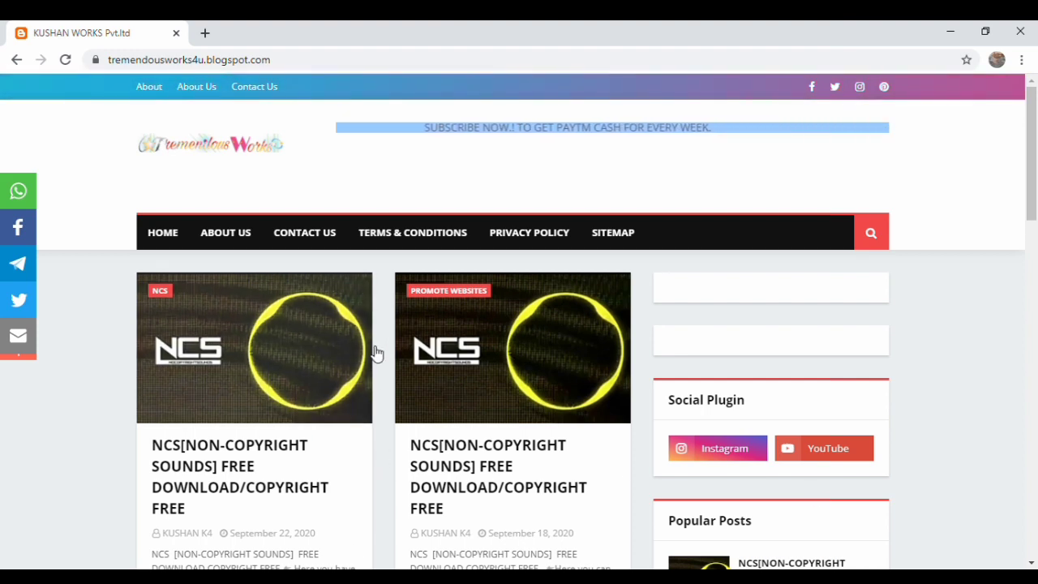
pyautogui.click(256, 247)
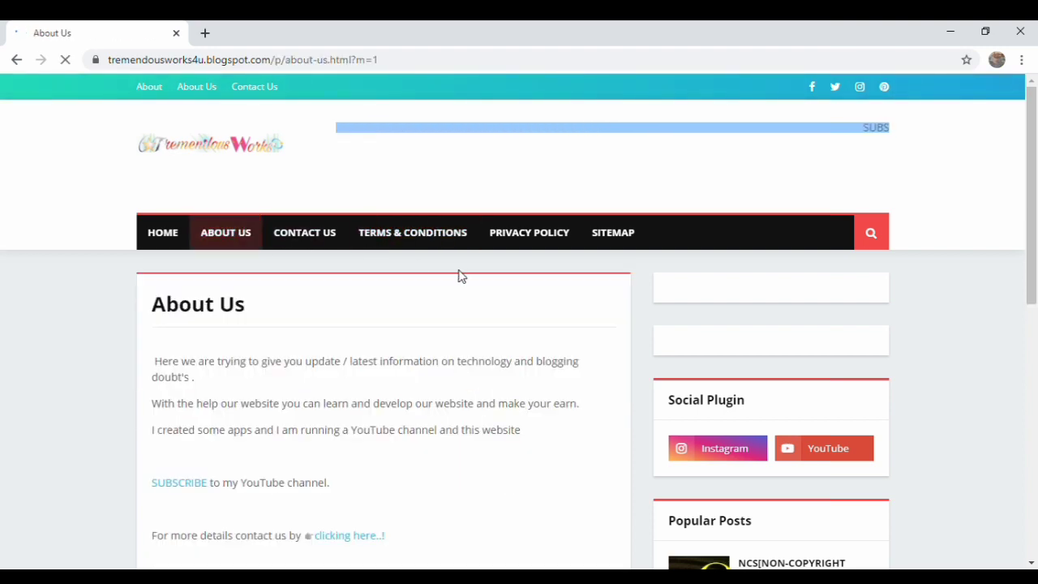
pyautogui.scroll(-3, 689, 407)
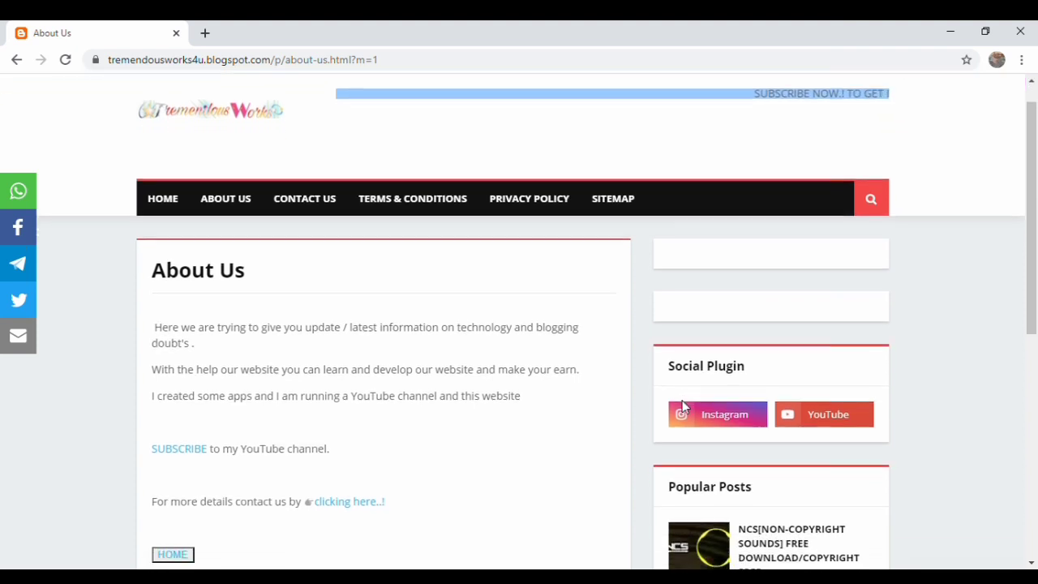